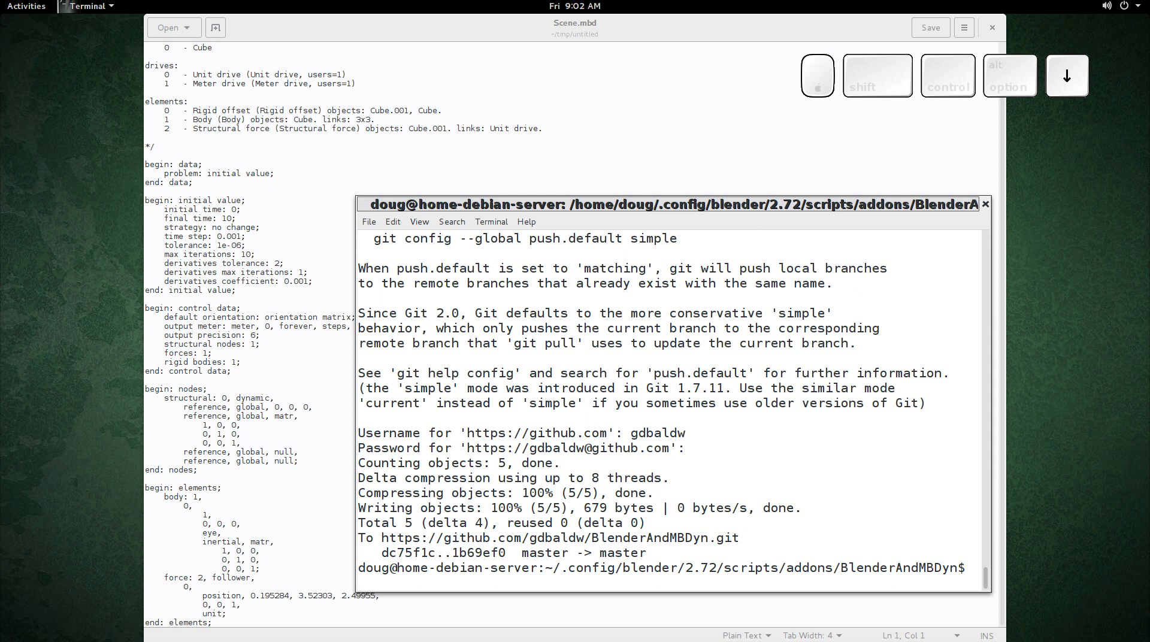
Step: Launch Blender from the terminal and show the MBDyn tools
{"action": "type", "text": "blender"}
{"action": "key", "text": "Return"}
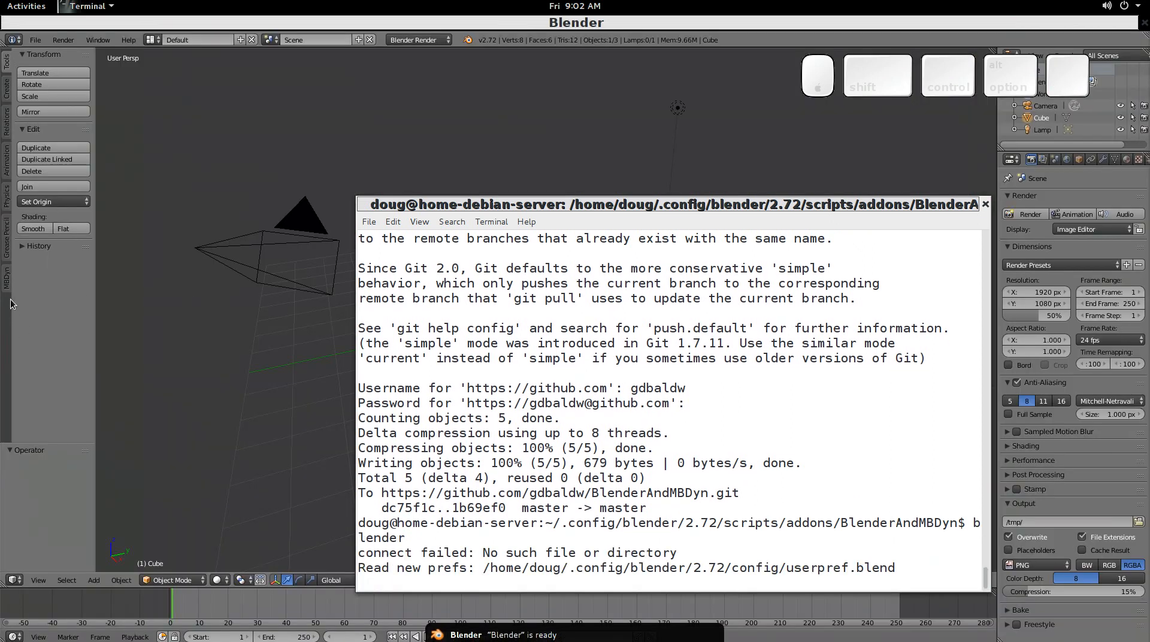
{"action": "left_click", "coordinate": [12, 293]}
{"action": "left_click", "coordinate": [8, 288]}
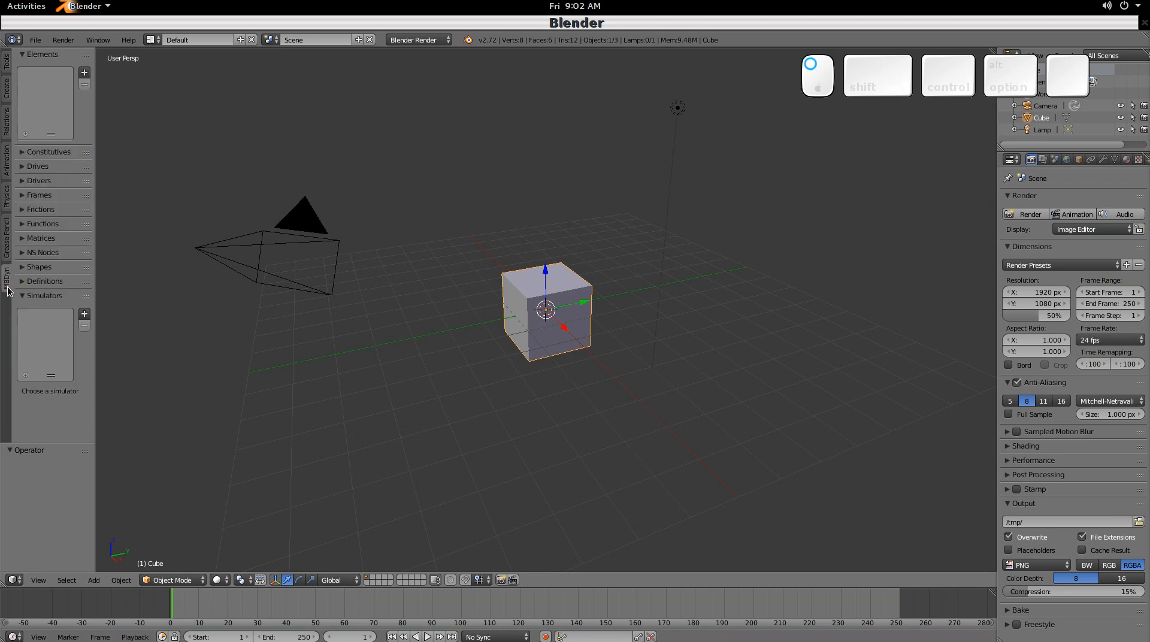
Step: Add an MBDyn Body element to the default cube with mass 1 and the 3x3 matrix
{"action": "left_click", "coordinate": [85, 73]}
{"action": "left_click", "coordinate": [107, 111]}
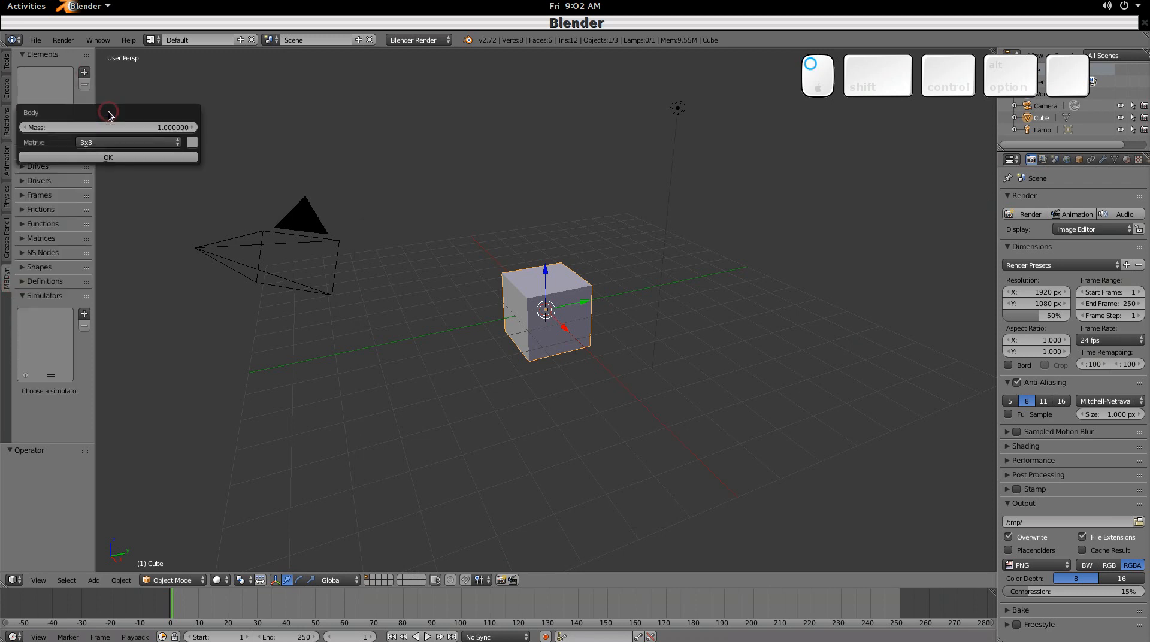
{"action": "left_click", "coordinate": [124, 157]}
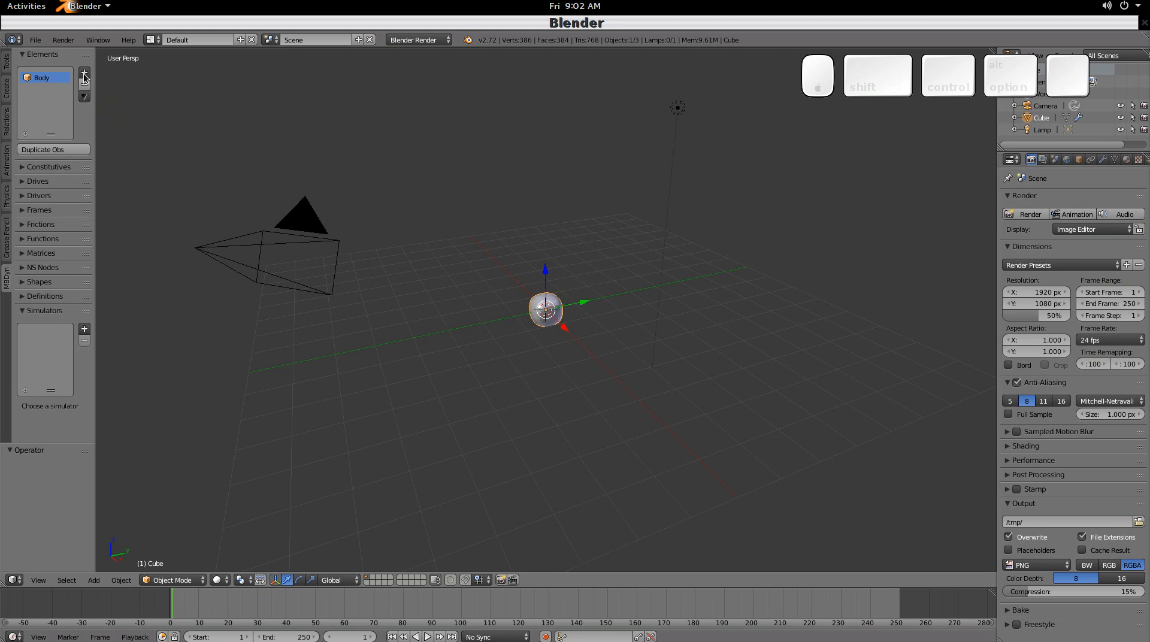
Step: Add a Structural force element to the same object with Follower orientation and the Unit drive
{"action": "left_click", "coordinate": [85, 75]}
{"action": "left_click", "coordinate": [109, 124]}
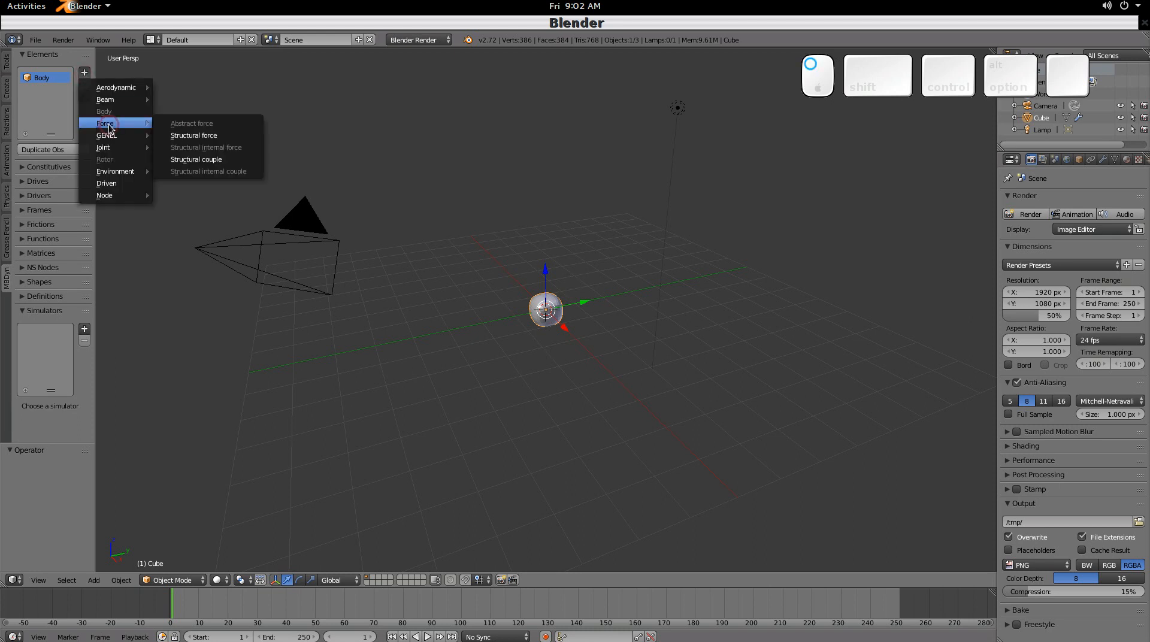
{"action": "left_click", "coordinate": [205, 136]}
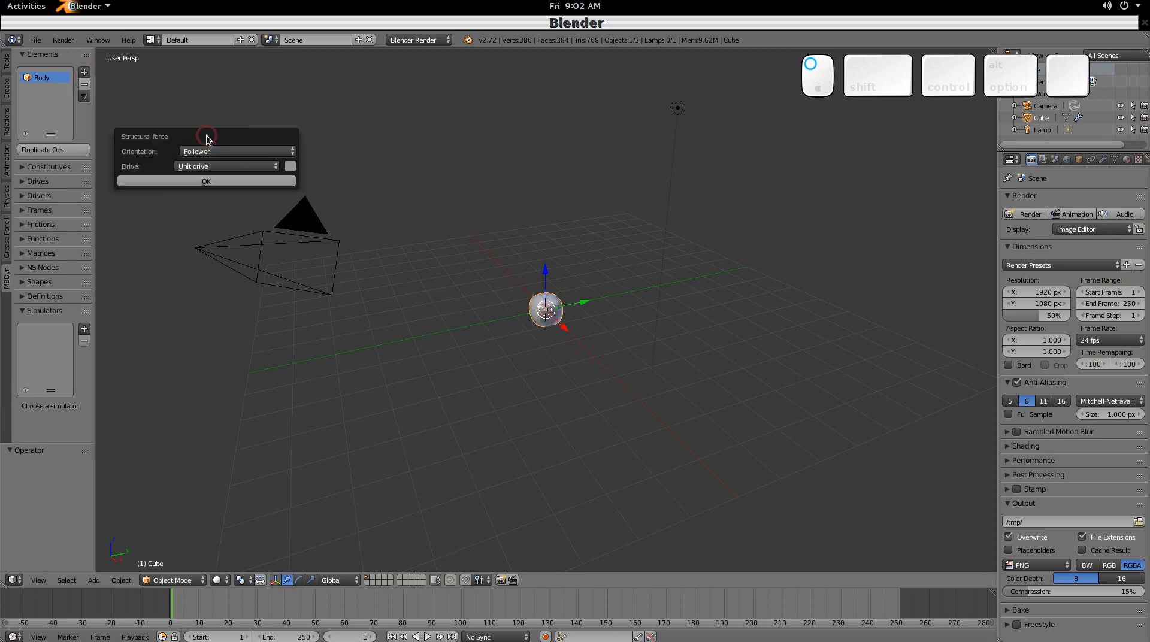
{"action": "left_click", "coordinate": [225, 181]}
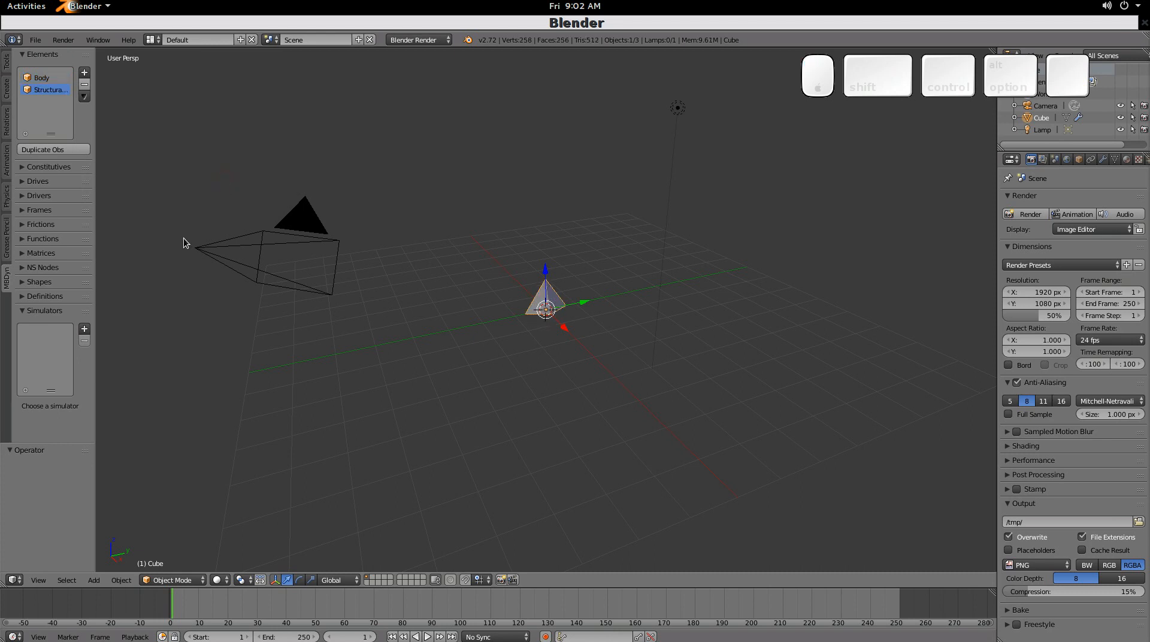
Step: Add an Initial value simulator with its default settings and save the file as untitled.blend in the tmp folder
{"action": "left_click", "coordinate": [84, 329]}
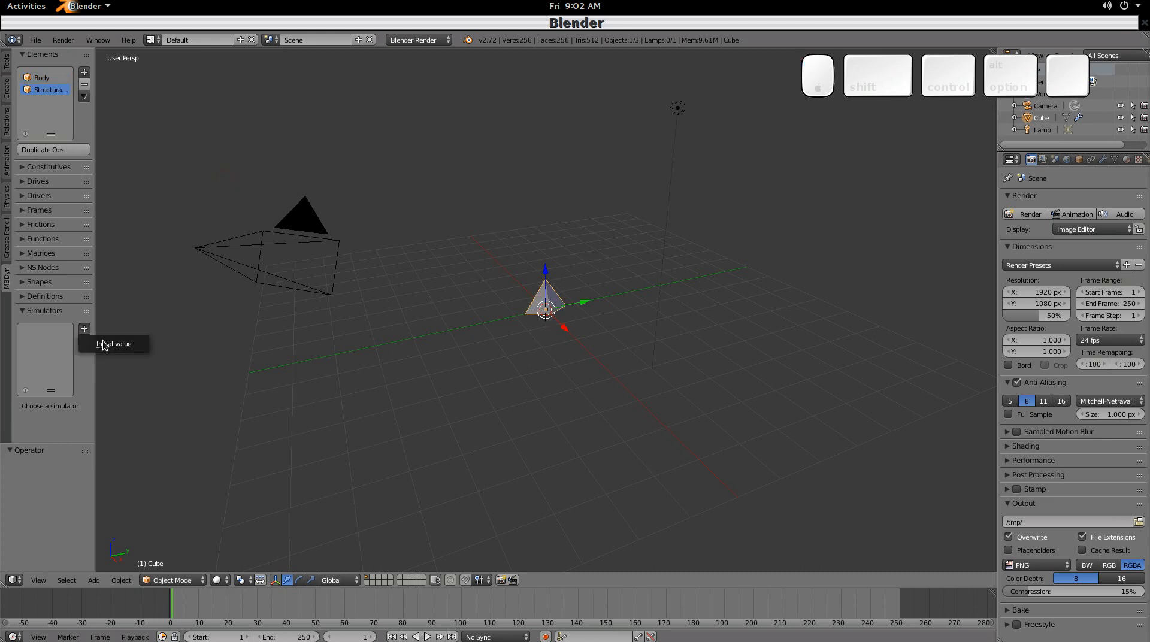
{"action": "left_click", "coordinate": [113, 342]}
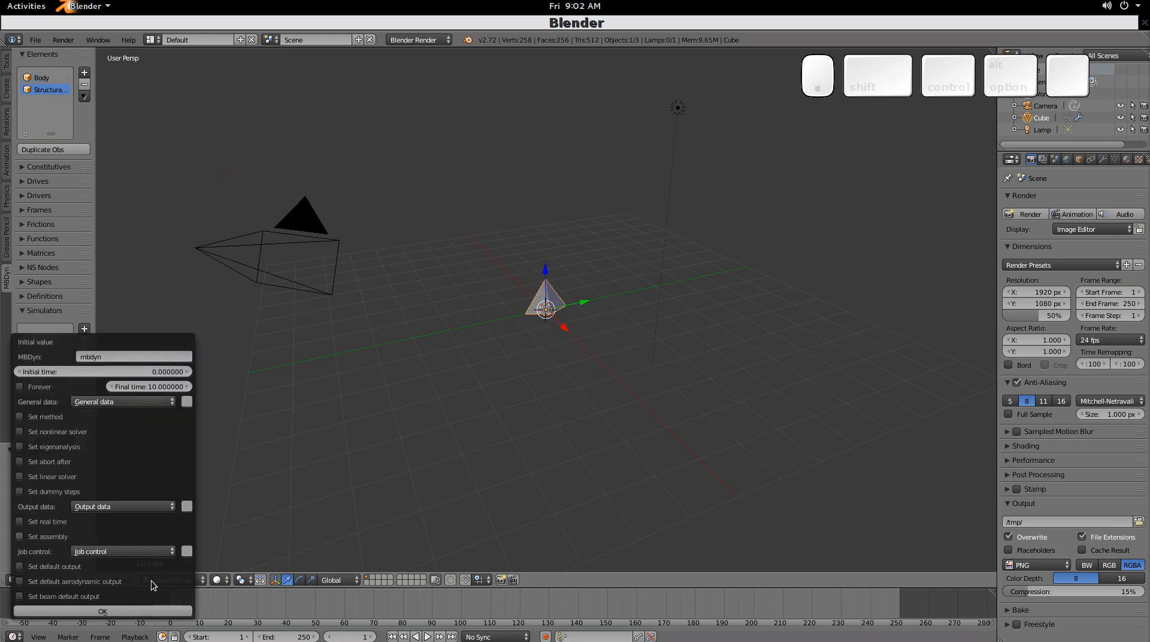
{"action": "left_click", "coordinate": [123, 608]}
{"action": "left_click", "coordinate": [27, 268]}
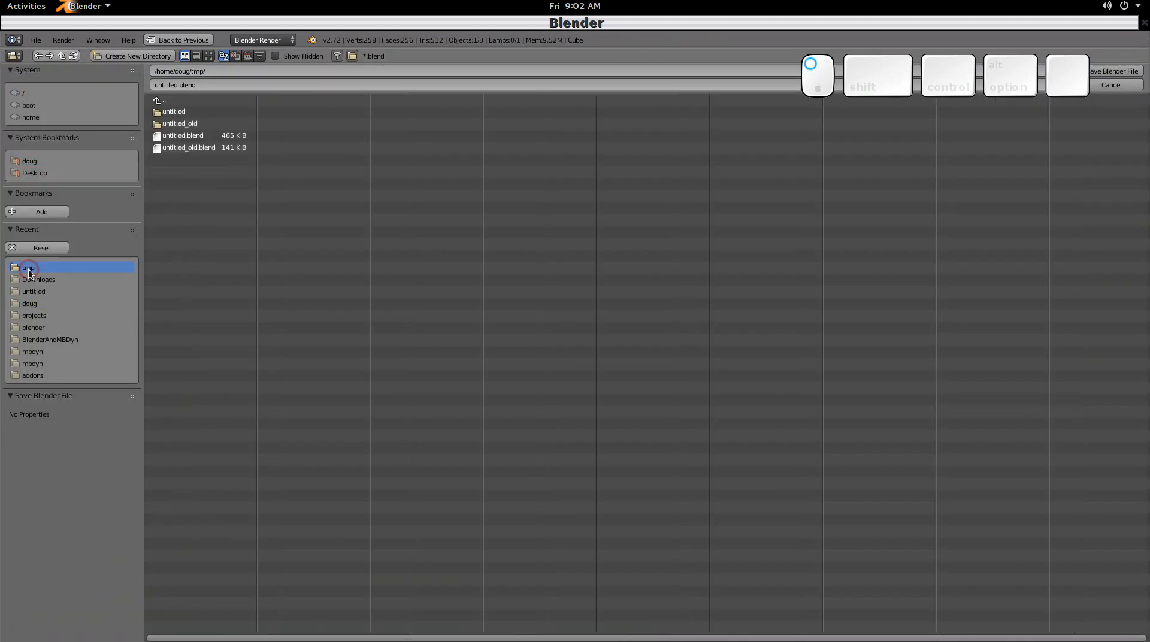
{"action": "left_click", "coordinate": [1114, 70]}
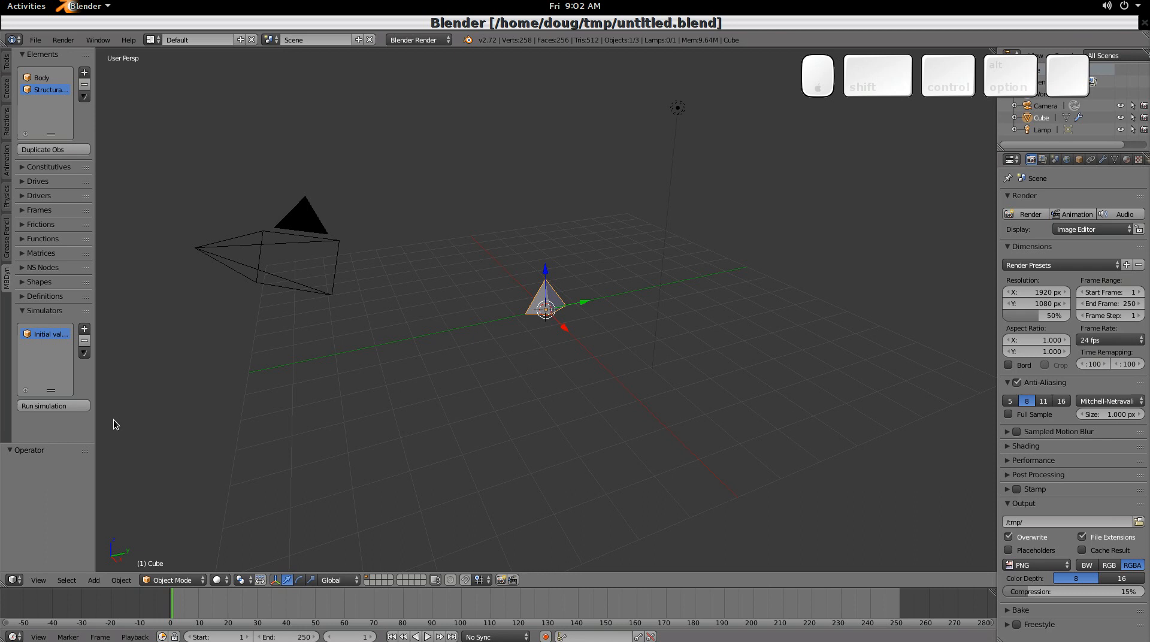
Step: Run the simulation and animate the objects with 123 steps between animation
{"action": "left_click", "coordinate": [70, 405]}
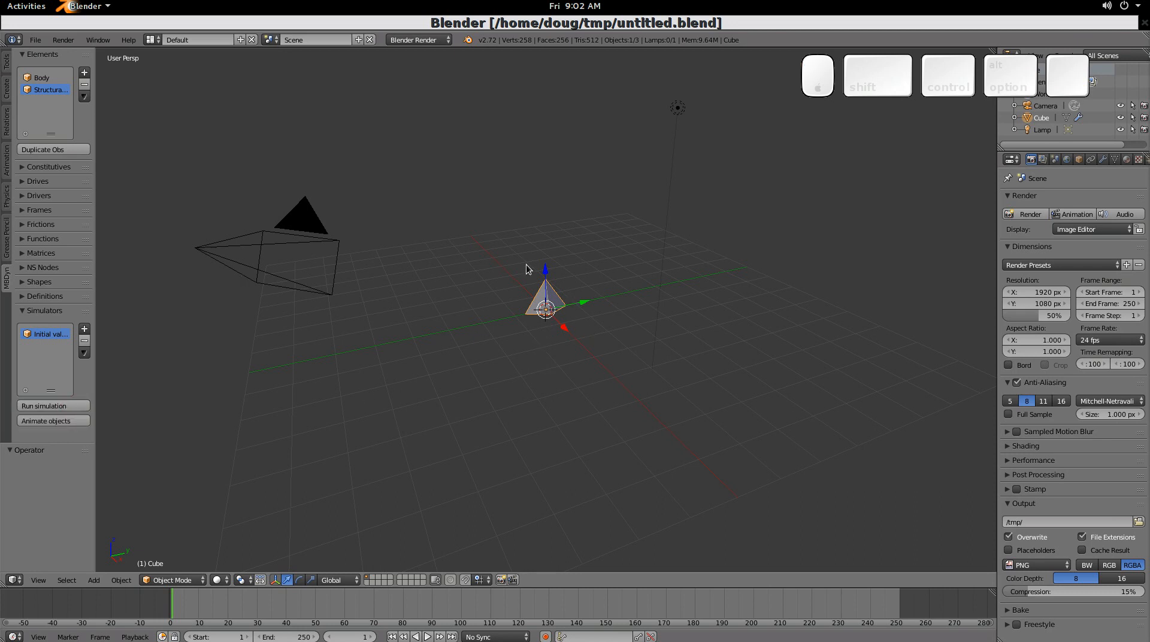
{"action": "left_click", "coordinate": [78, 421]}
{"action": "left_click_drag", "start_coordinate": [110, 457], "coordinate": [159, 449]}
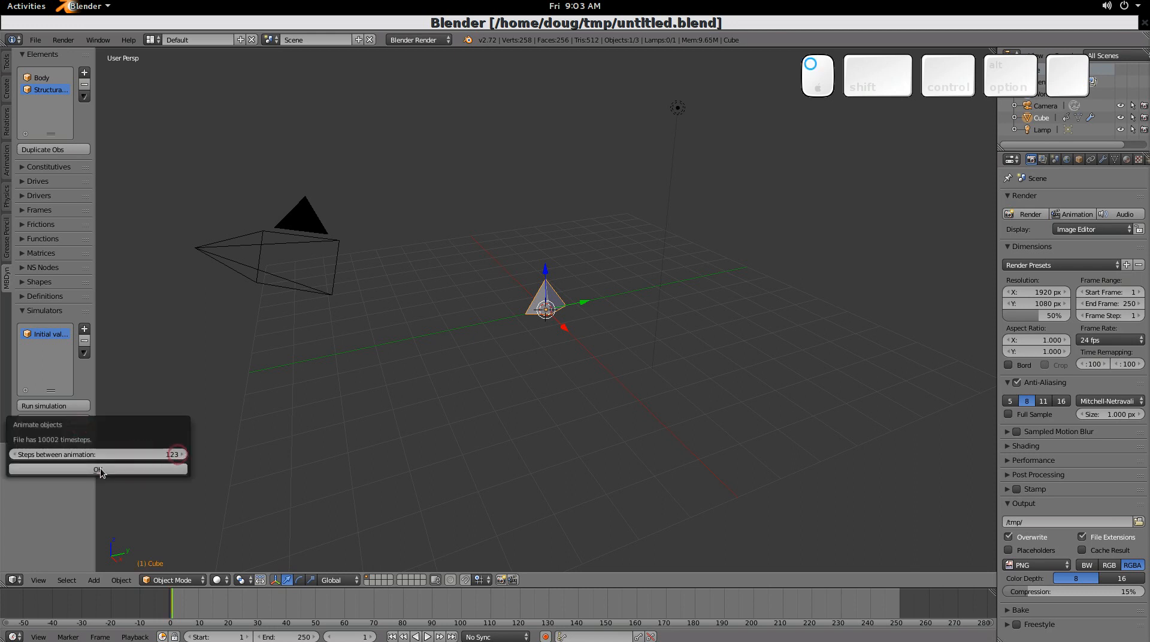
{"action": "left_click", "coordinate": [101, 470]}
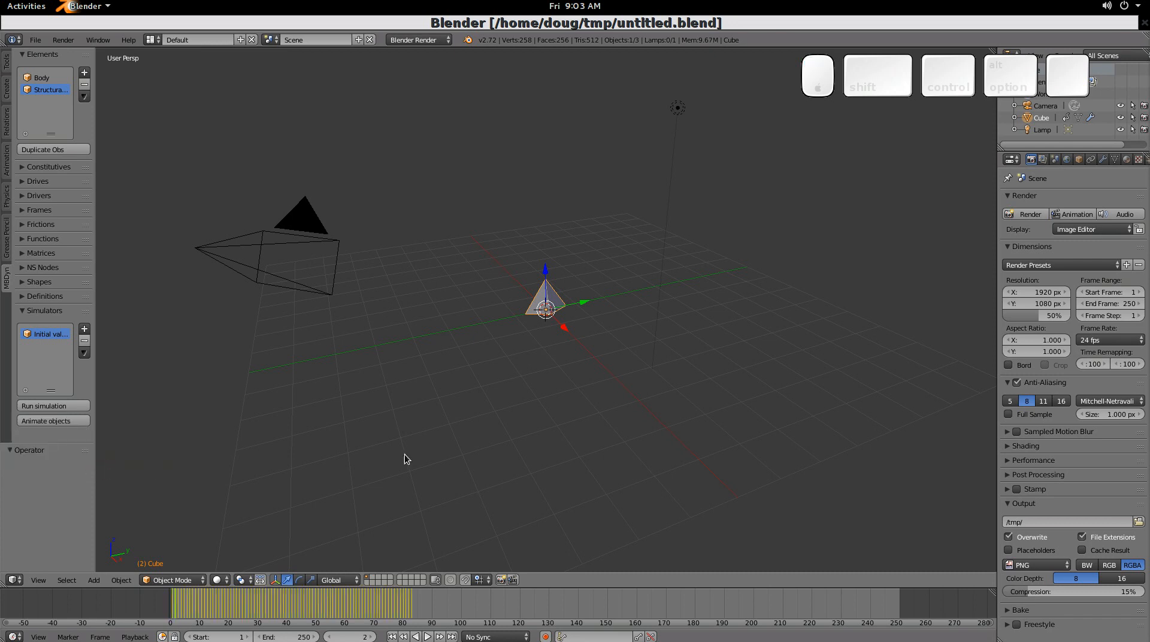
Step: Play back the simulated animation of the body, and stop it
{"action": "key", "text": "alt+a"}
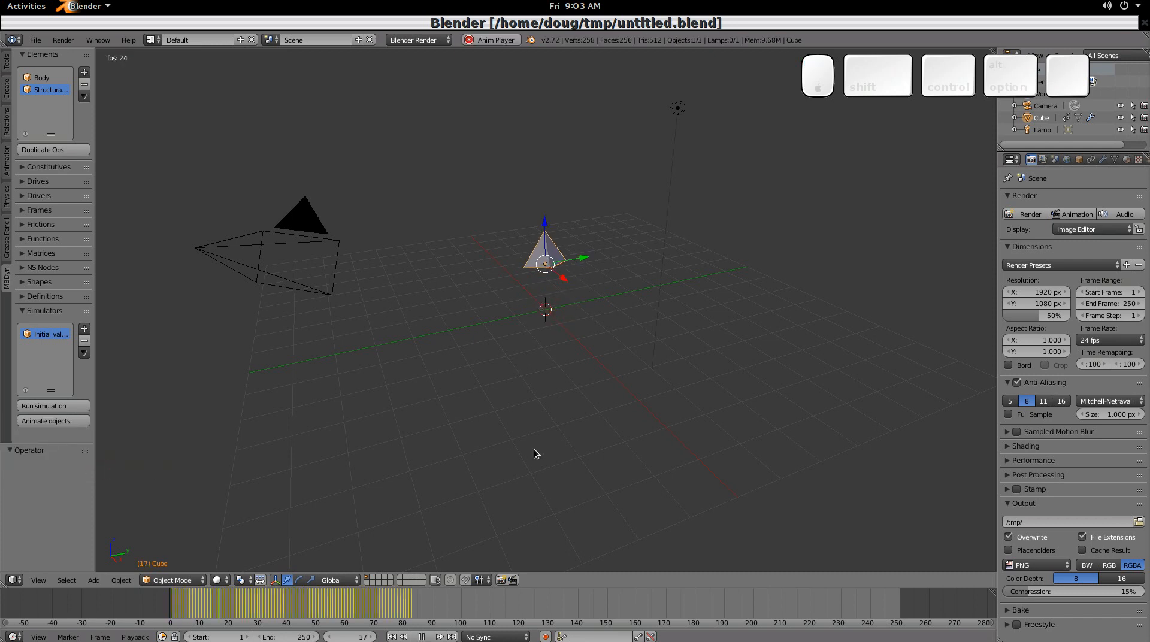
{"action": "key", "text": "Escape"}
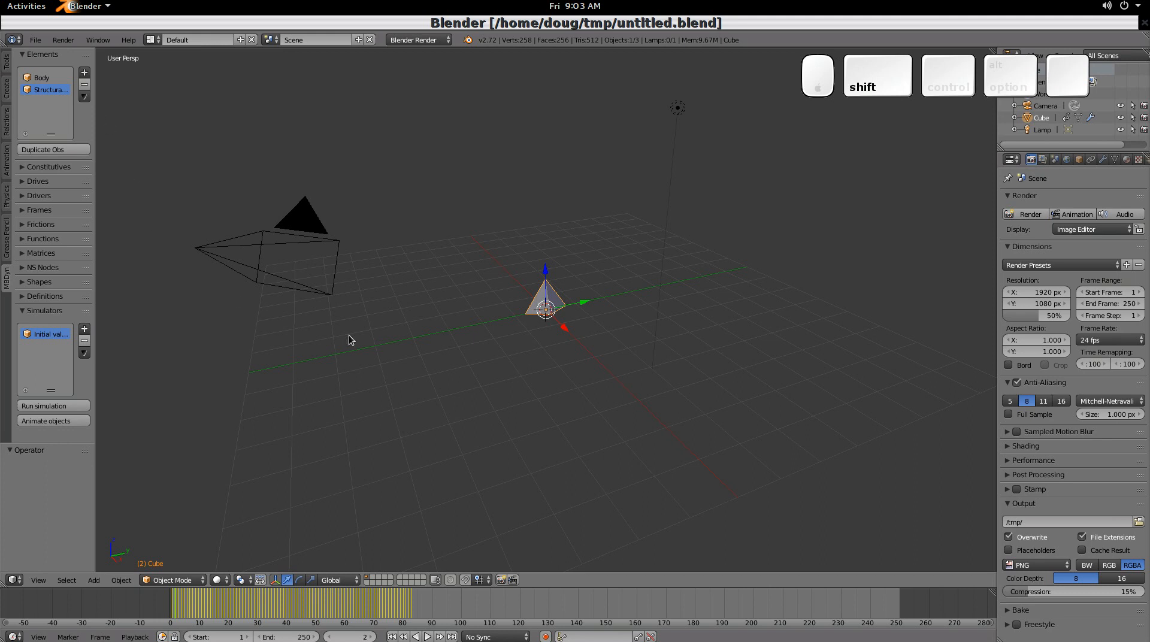
Step: Add a mesh cube at the origin and move it 1 unit along the global Y axis
{"action": "key", "text": "shift+a"}
{"action": "mouse_move", "coordinate": [350, 339]}
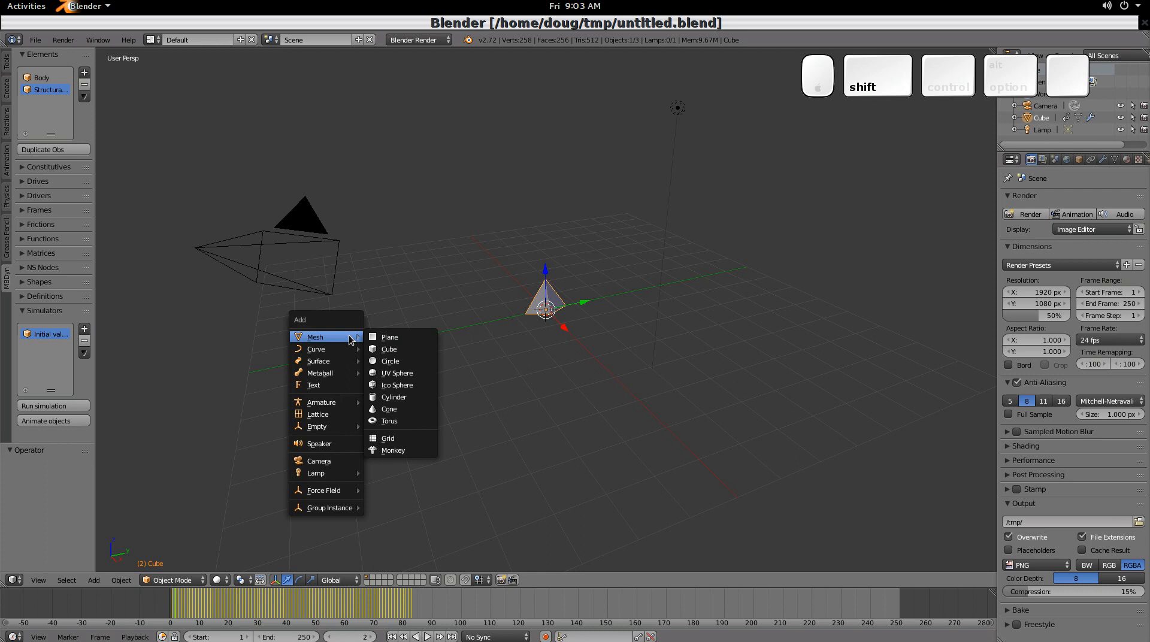
{"action": "left_click", "coordinate": [400, 349]}
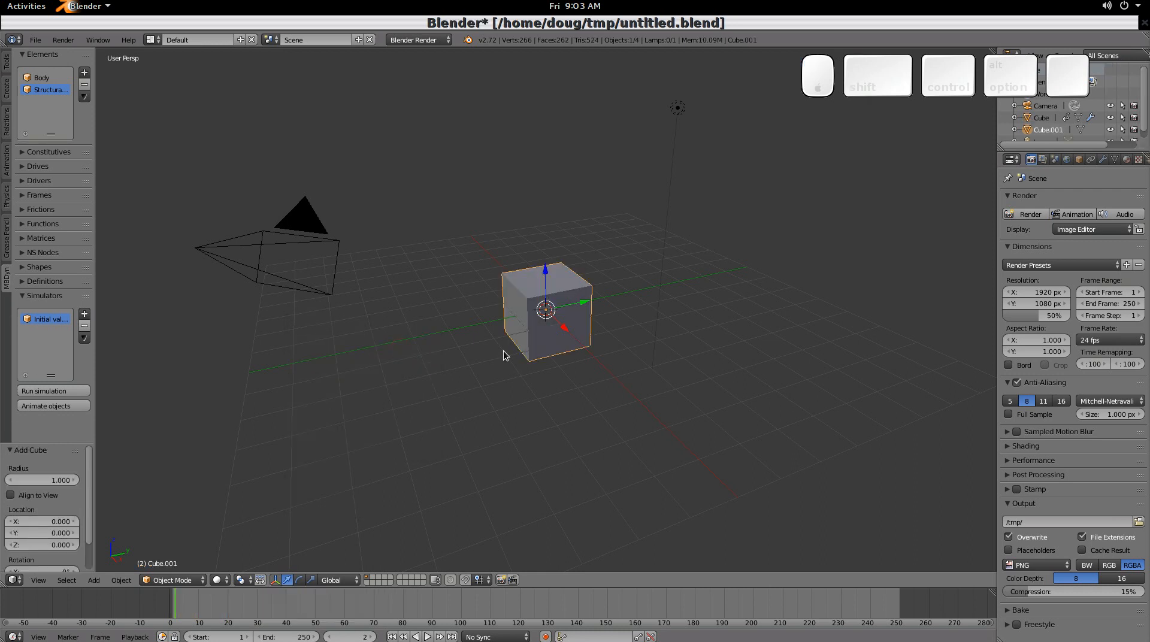
{"action": "key", "text": "g"}
{"action": "key", "text": "x"}
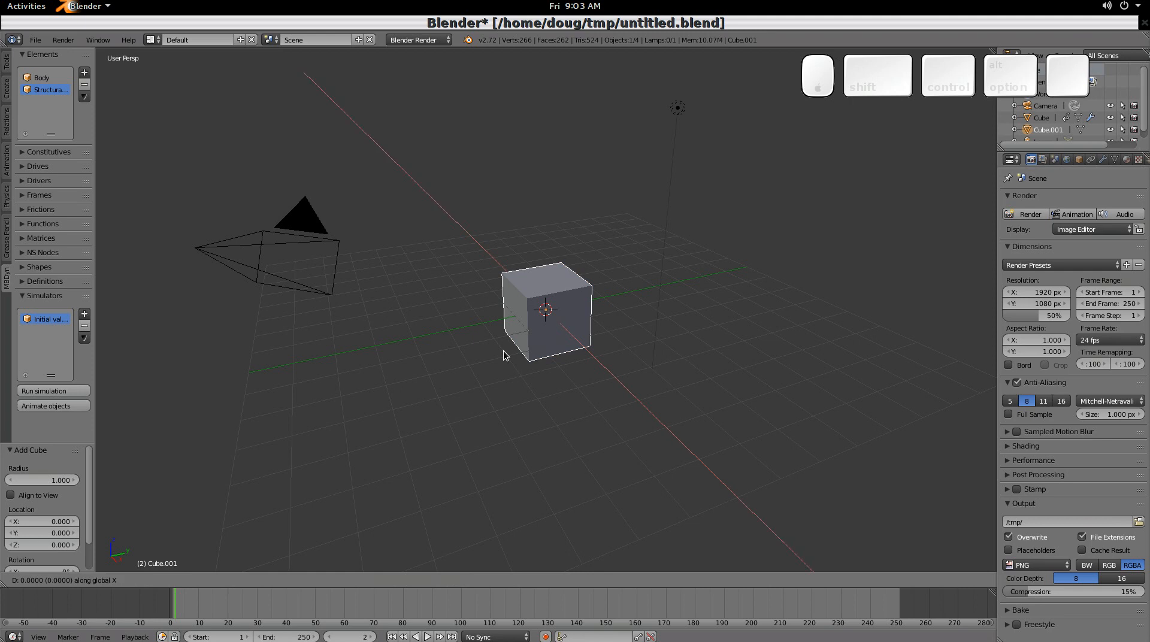
{"action": "key", "text": "y"}
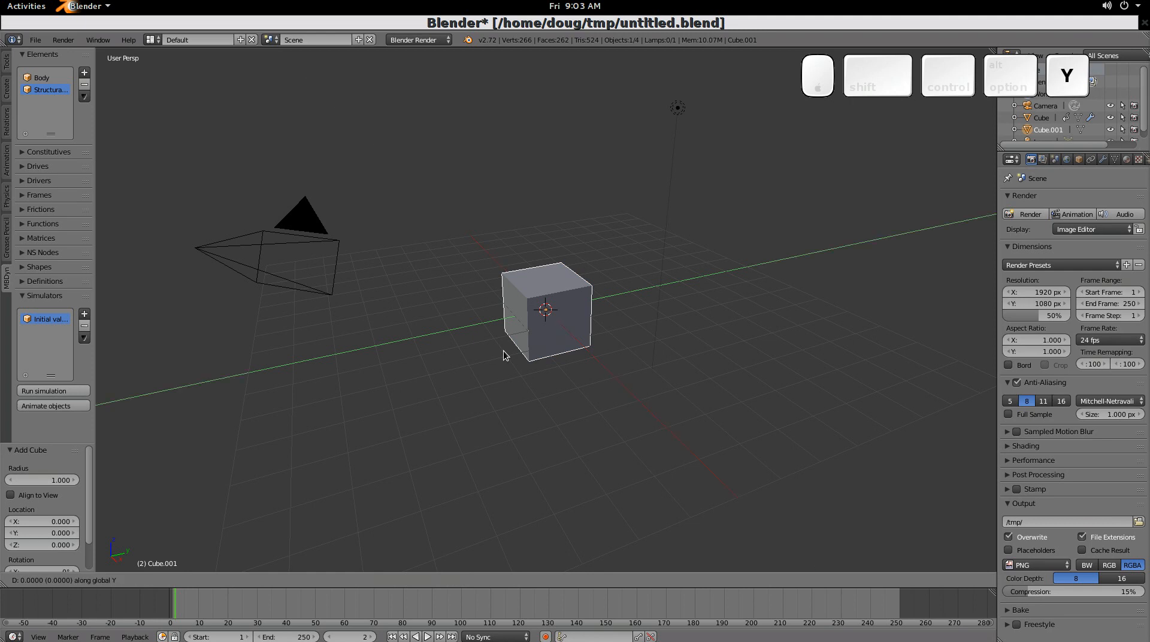
{"action": "key", "text": "1"}
{"action": "key", "text": "Return"}
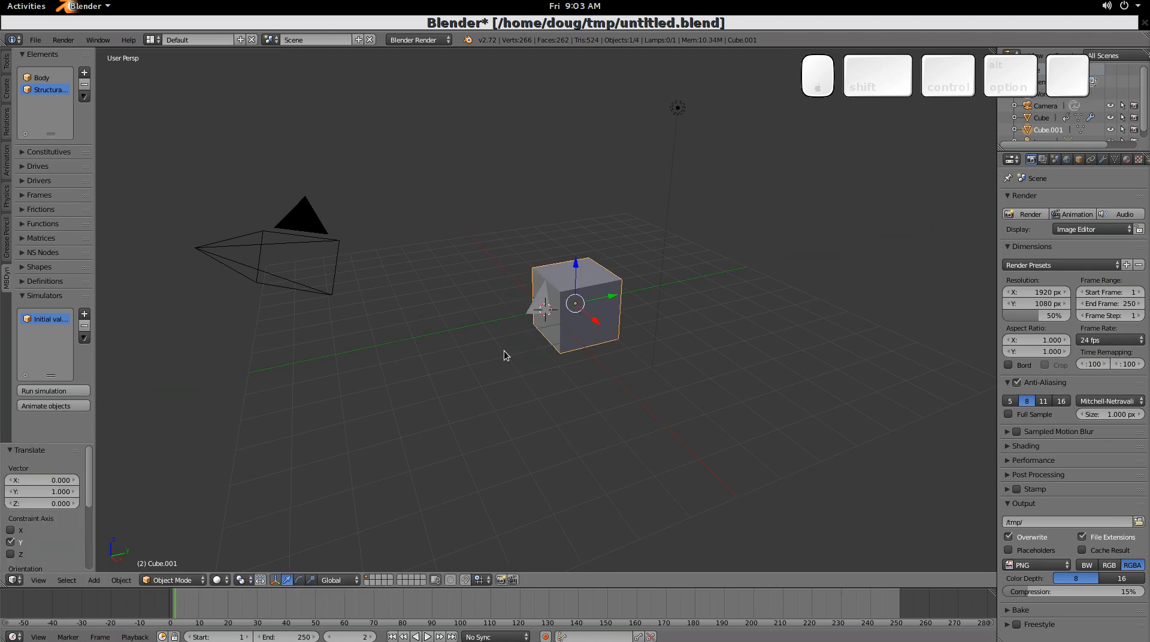
Step: Move the new cube another 1 unit along the global Y axis, clear of the original object
{"action": "key", "text": "g"}
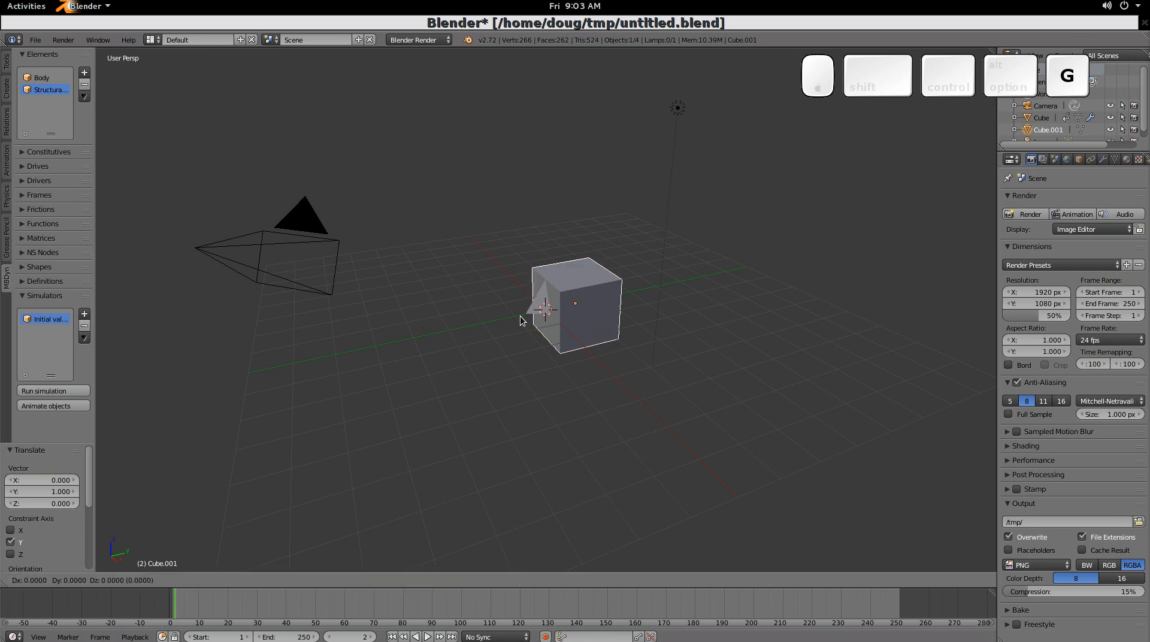
{"action": "key", "text": "y"}
{"action": "key", "text": "1"}
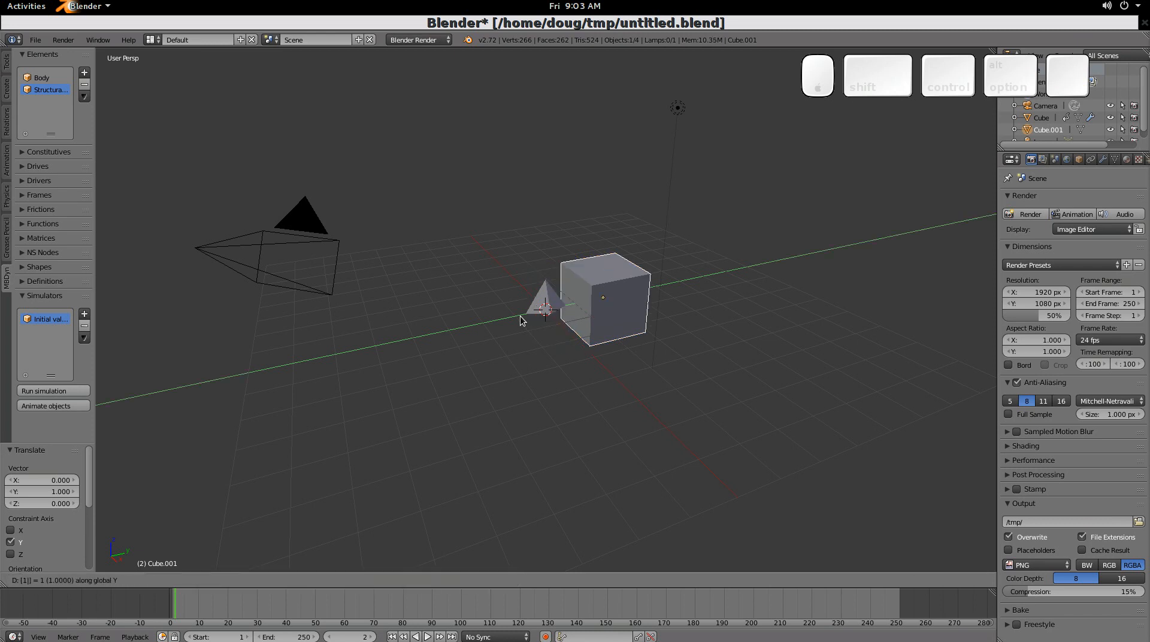
{"action": "key", "text": "Return"}
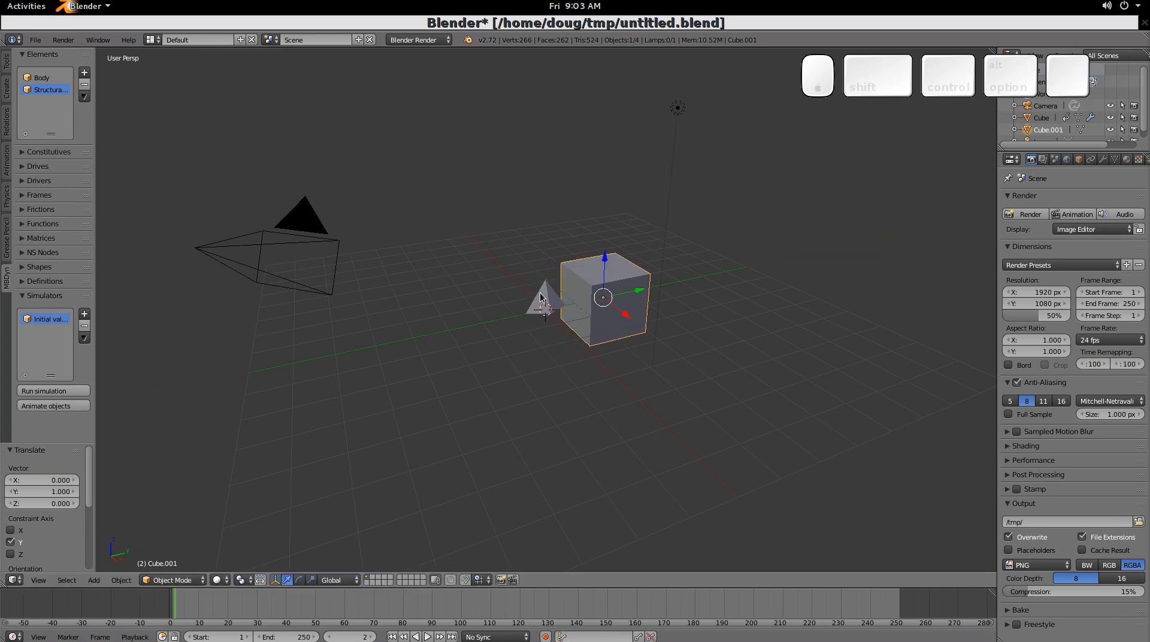
Step: Add a Rigid offset node element between the original object and the new cube, with the new cube as active object
{"action": "right_click", "coordinate": [541, 297]}
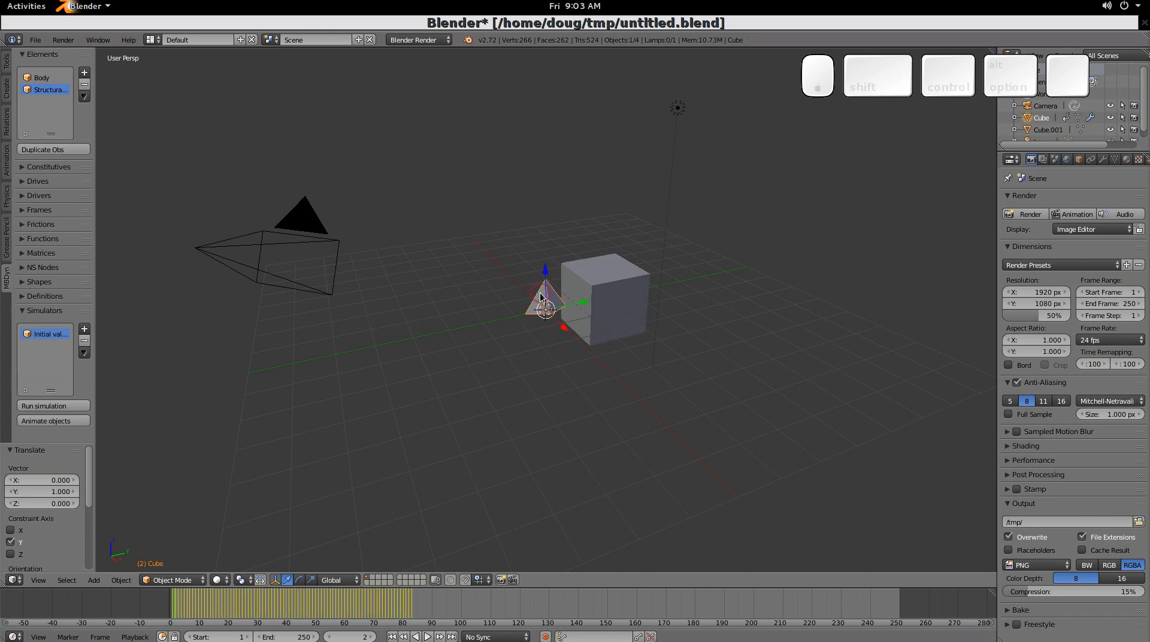
{"action": "right_click", "coordinate": [602, 279], "text": "shift"}
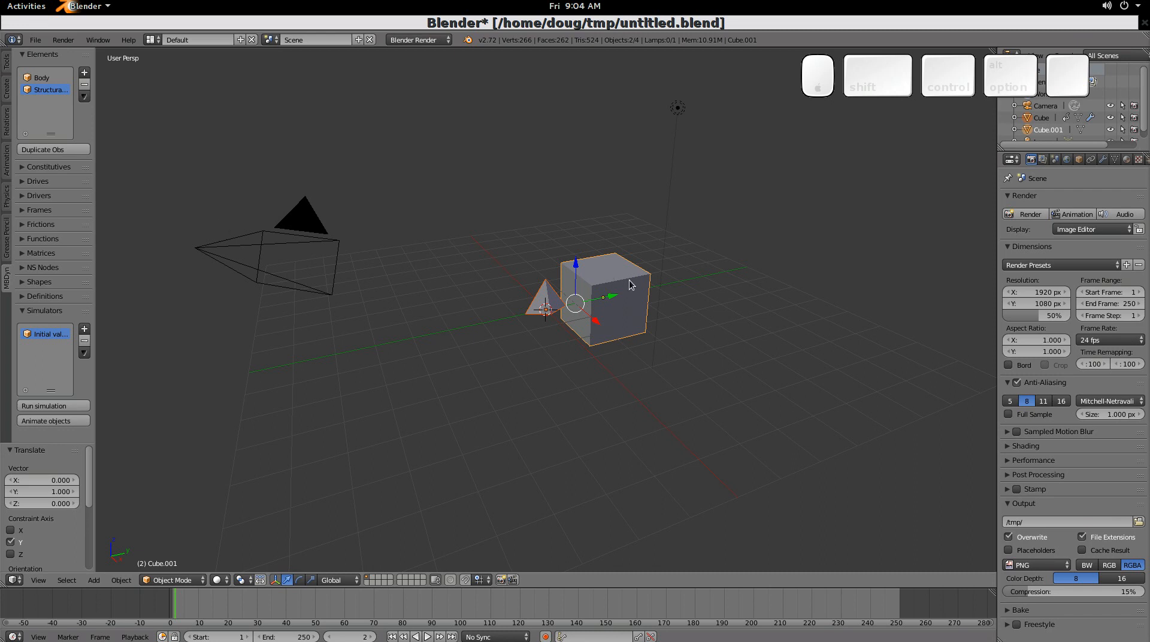
{"action": "left_click", "coordinate": [85, 72]}
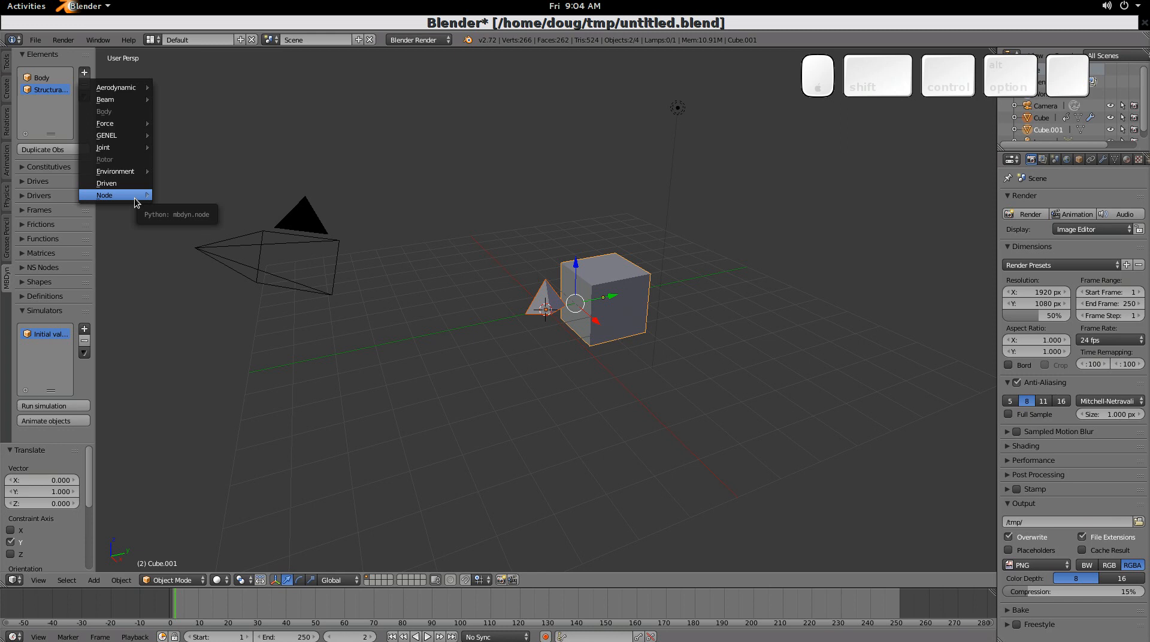
{"action": "mouse_move", "coordinate": [136, 200]}
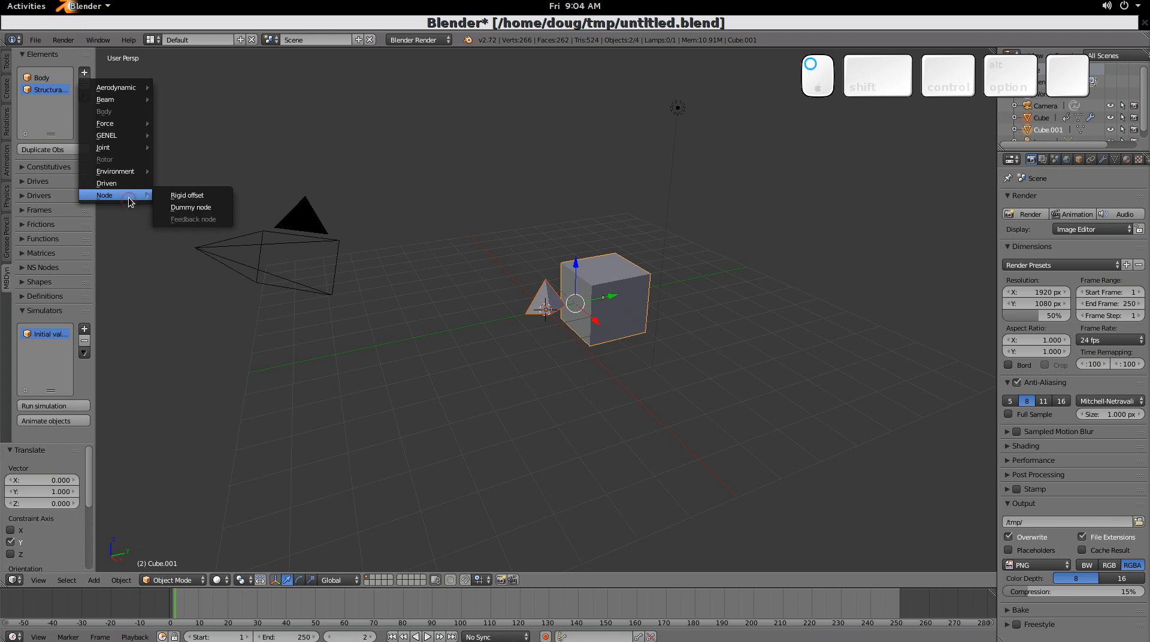
{"action": "left_click", "coordinate": [198, 198]}
{"action": "left_click", "coordinate": [200, 215]}
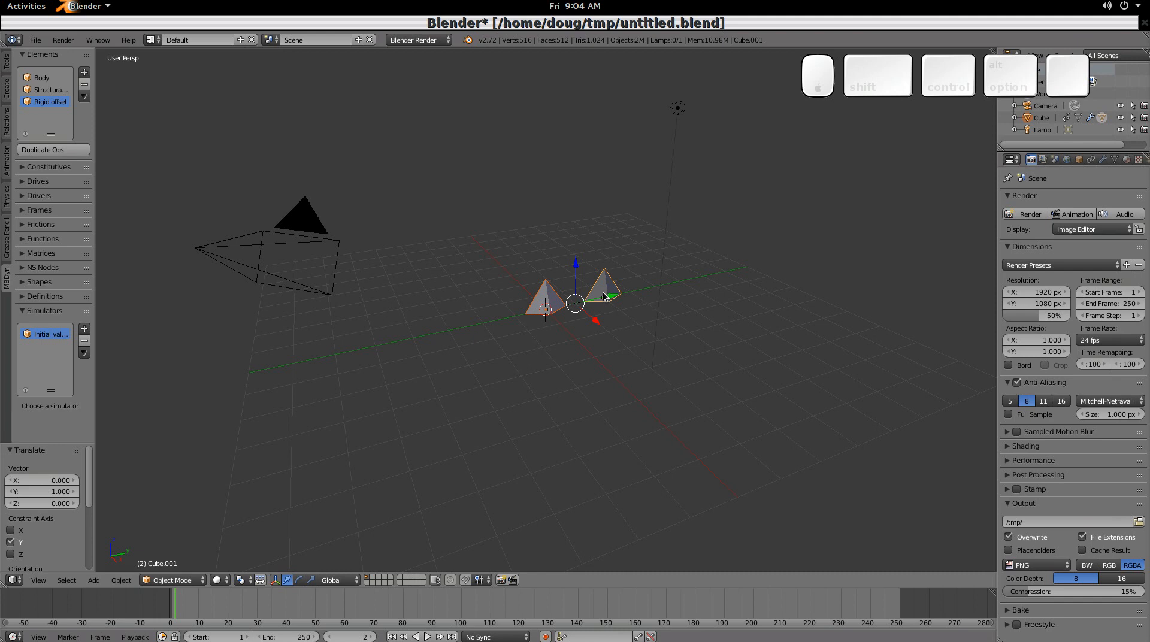
Step: Reassign the Structural force element to Cube.001, and check which objects the force and Rigid offset elements use
{"action": "right_click", "coordinate": [545, 298]}
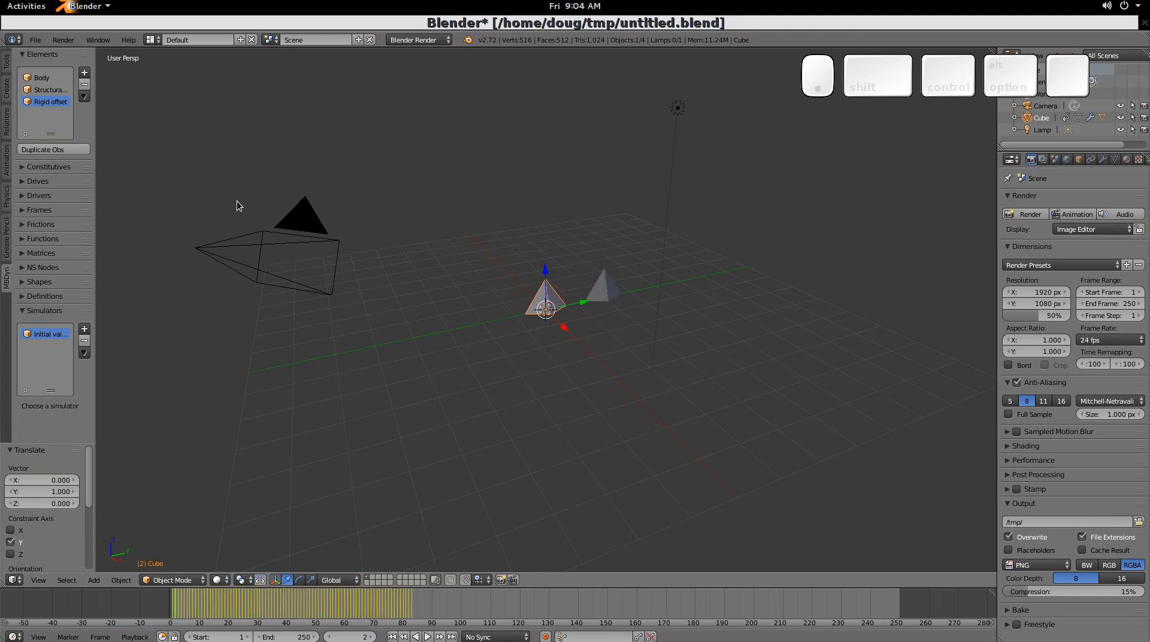
{"action": "left_click", "coordinate": [59, 93]}
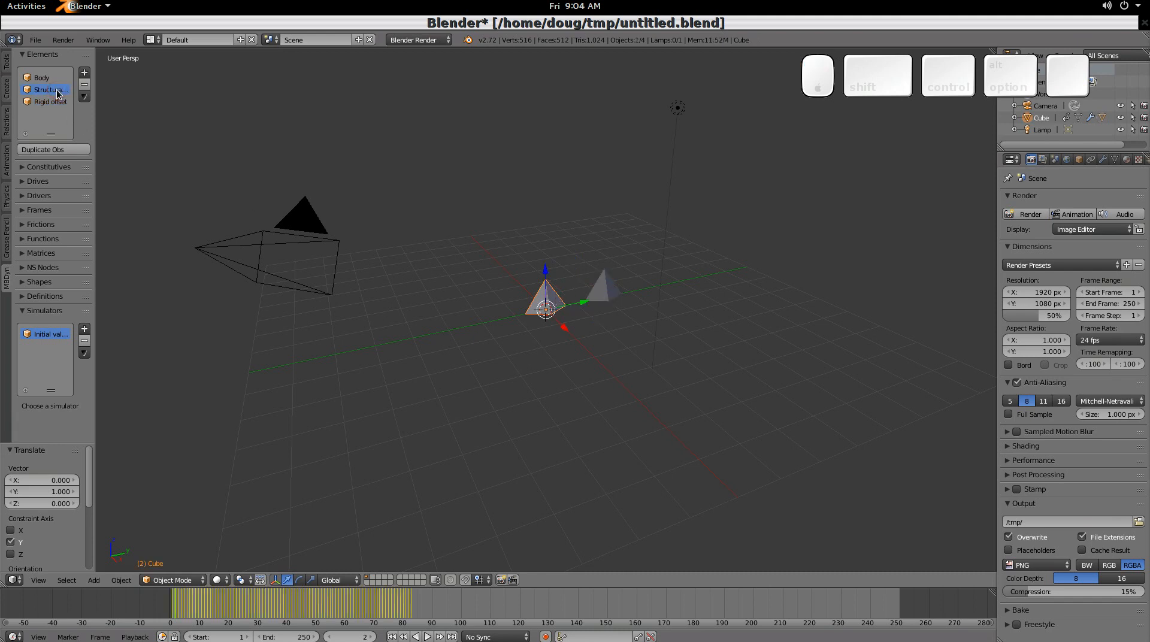
{"action": "left_click", "coordinate": [86, 99]}
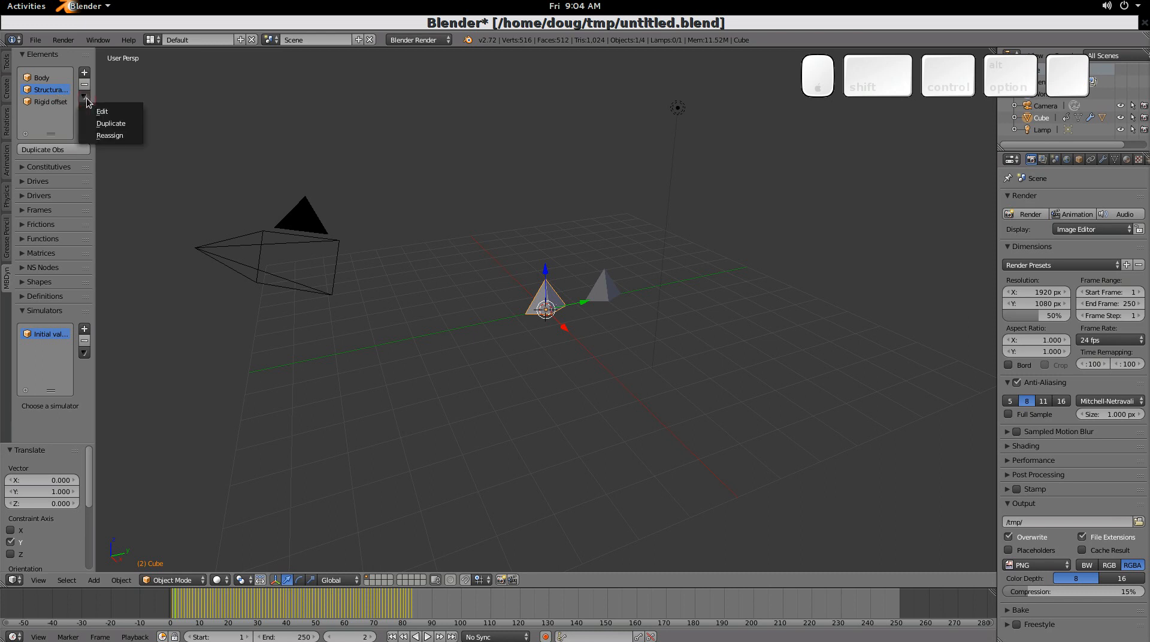
{"action": "left_click", "coordinate": [119, 139]}
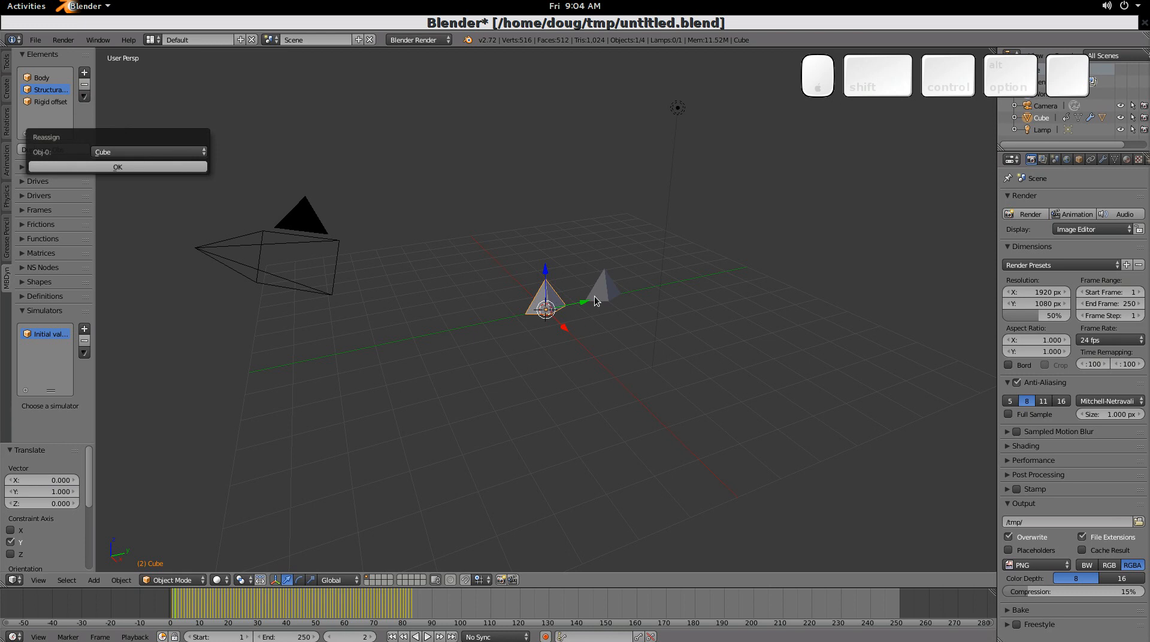
{"action": "left_click", "coordinate": [178, 150]}
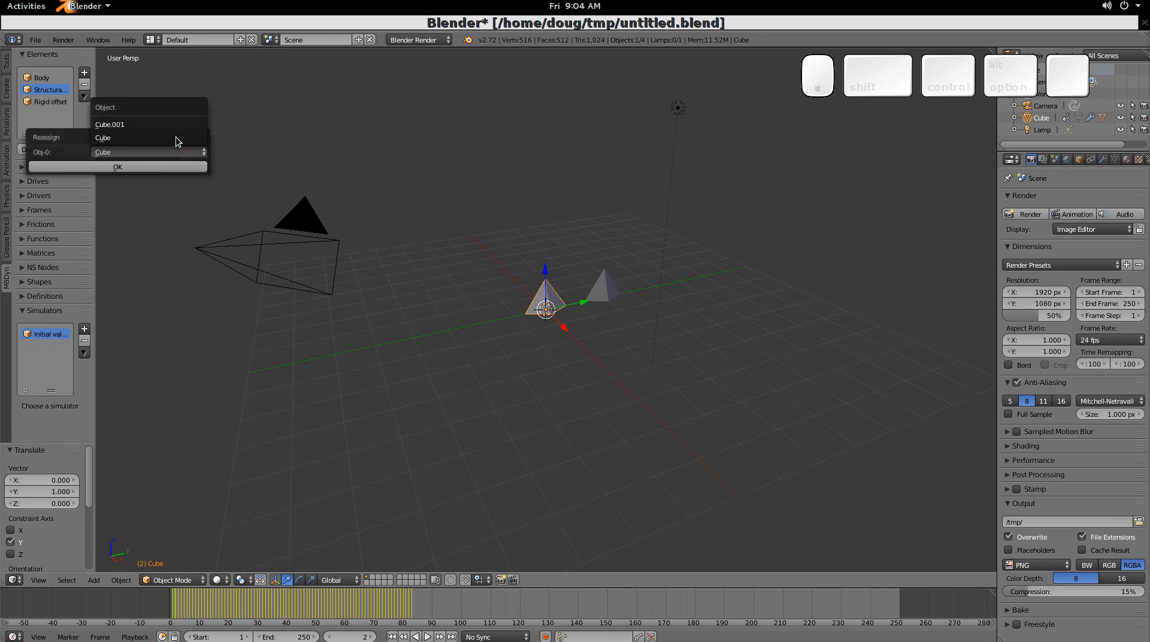
{"action": "left_click", "coordinate": [164, 125]}
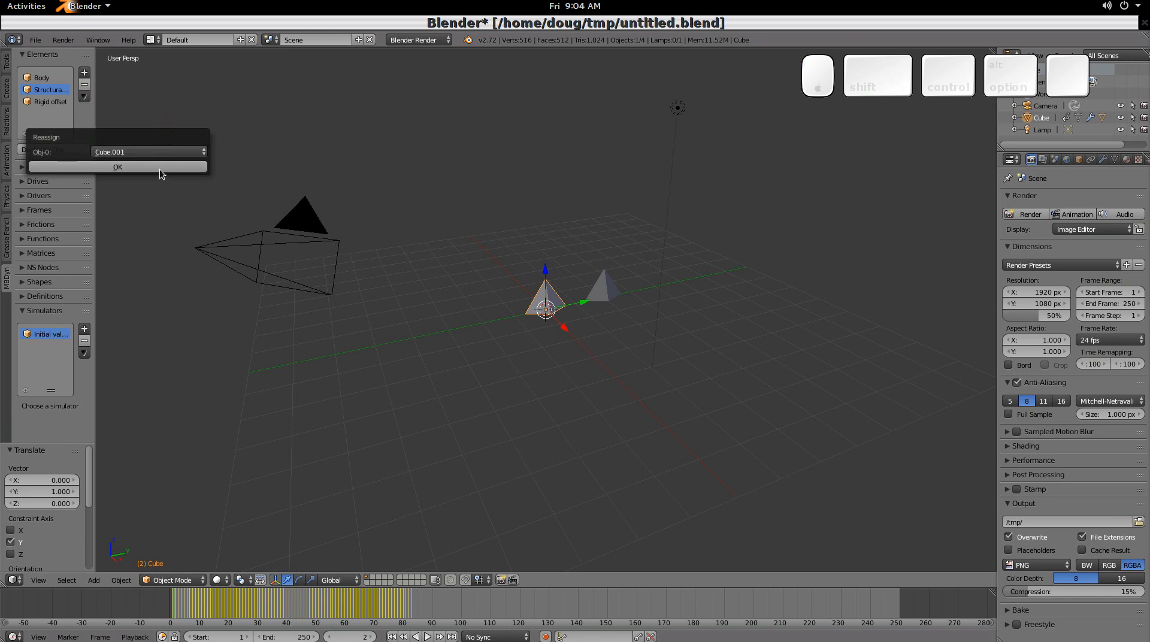
{"action": "left_click", "coordinate": [159, 167]}
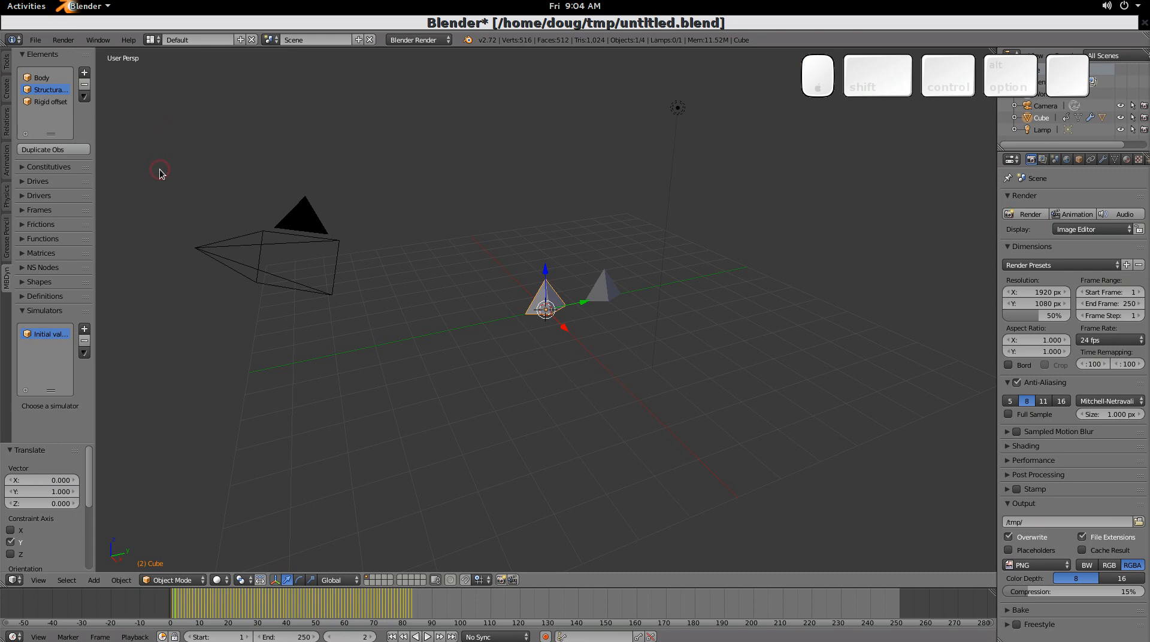
{"action": "left_click", "coordinate": [48, 91]}
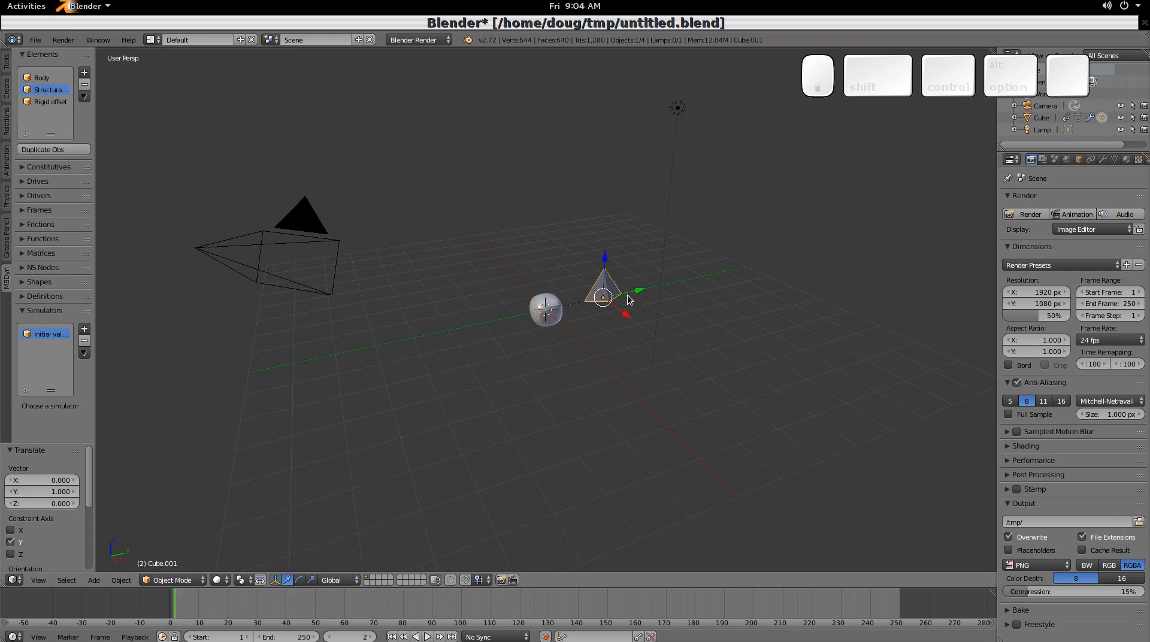
{"action": "left_click", "coordinate": [46, 102]}
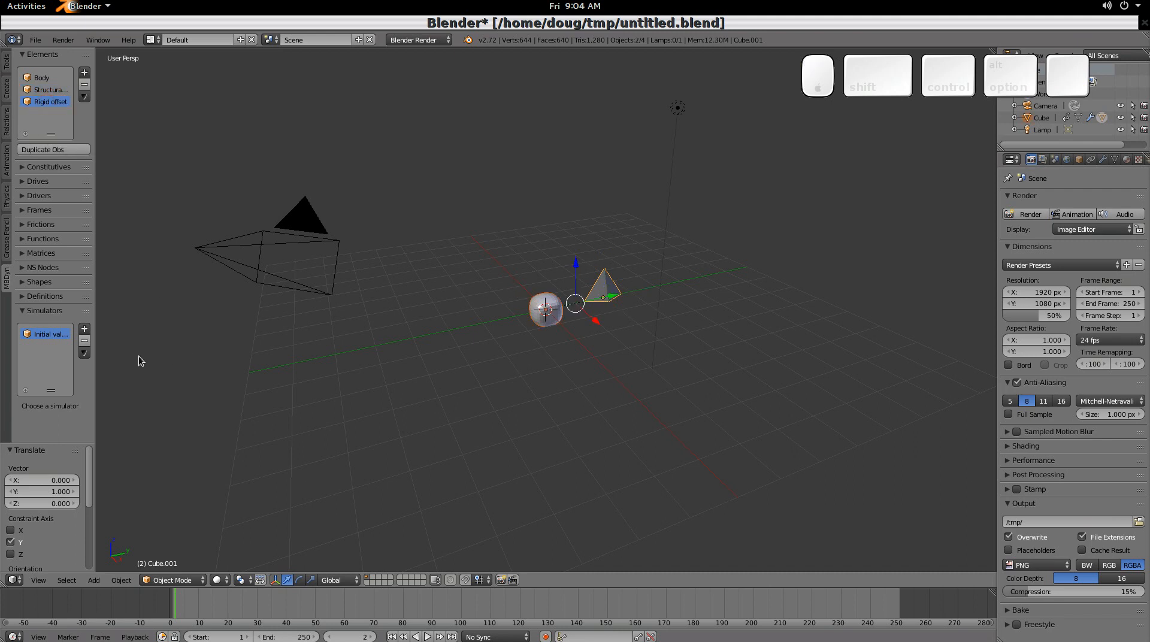
Step: Run the Initial value simulation and animate the objects with 123 steps between animation
{"action": "left_click", "coordinate": [67, 339]}
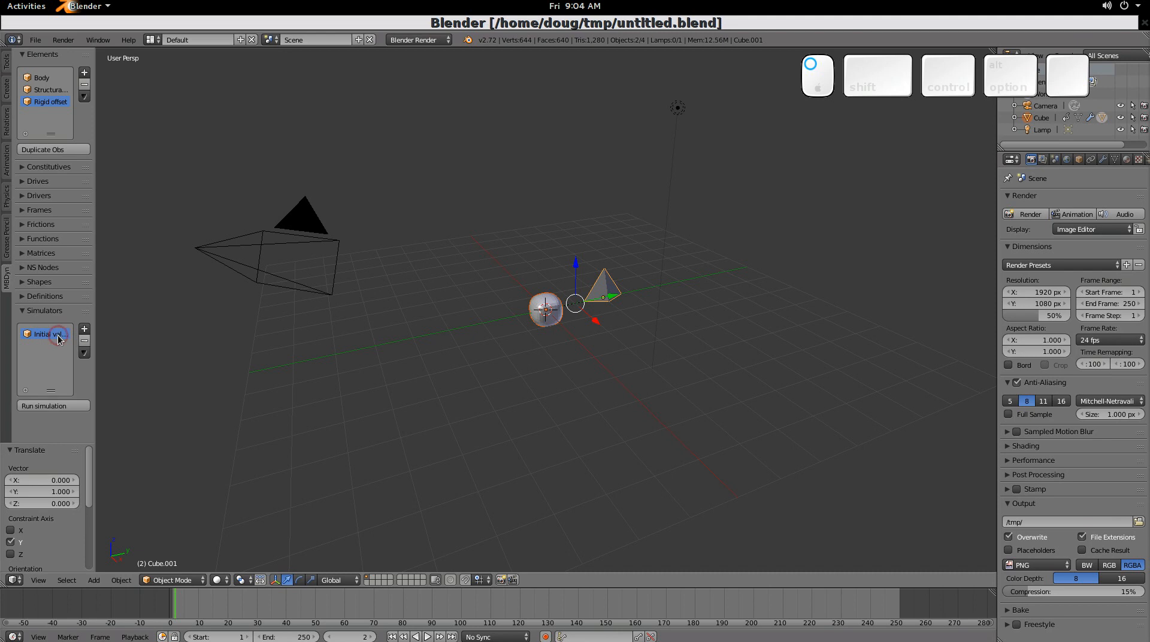
{"action": "left_click", "coordinate": [60, 406]}
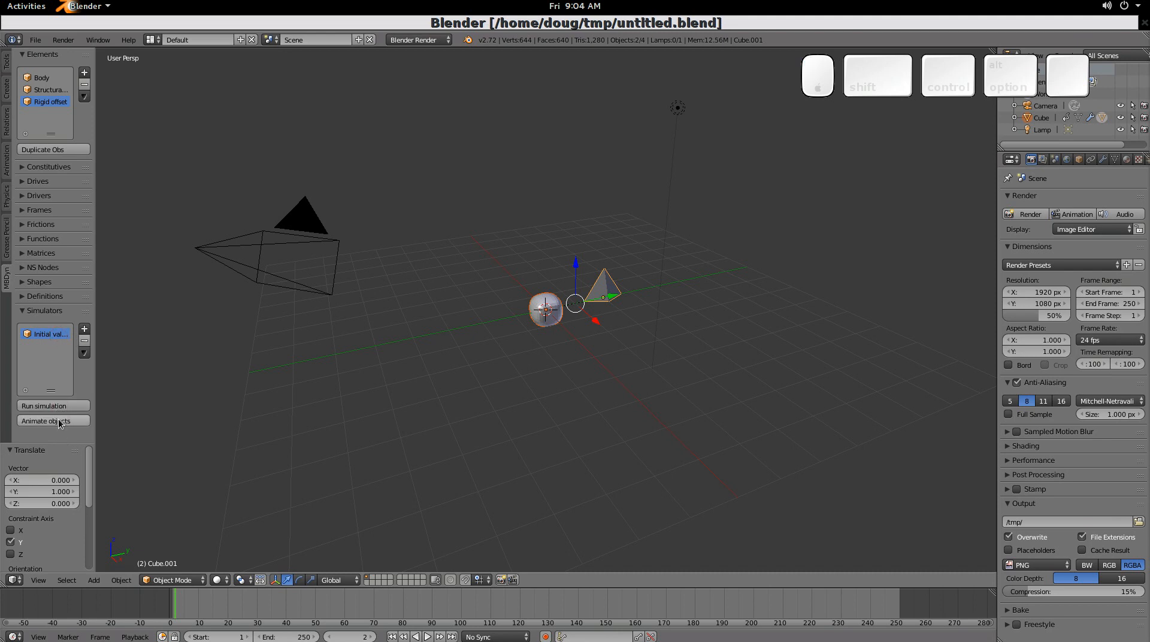
{"action": "left_click", "coordinate": [60, 421]}
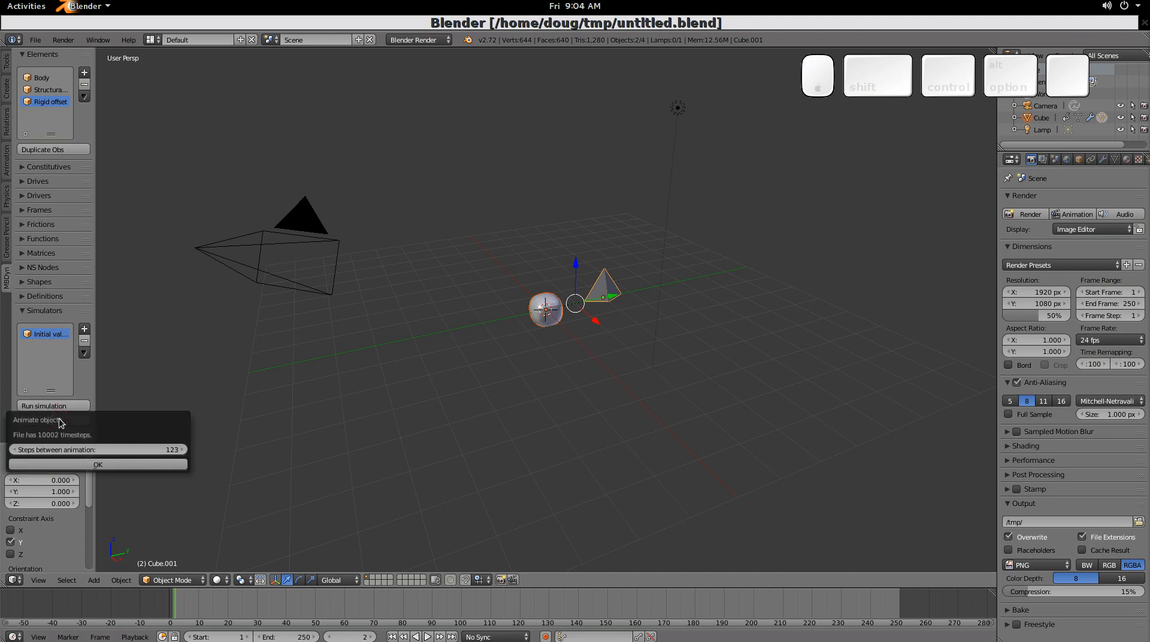
{"action": "left_click", "coordinate": [142, 467]}
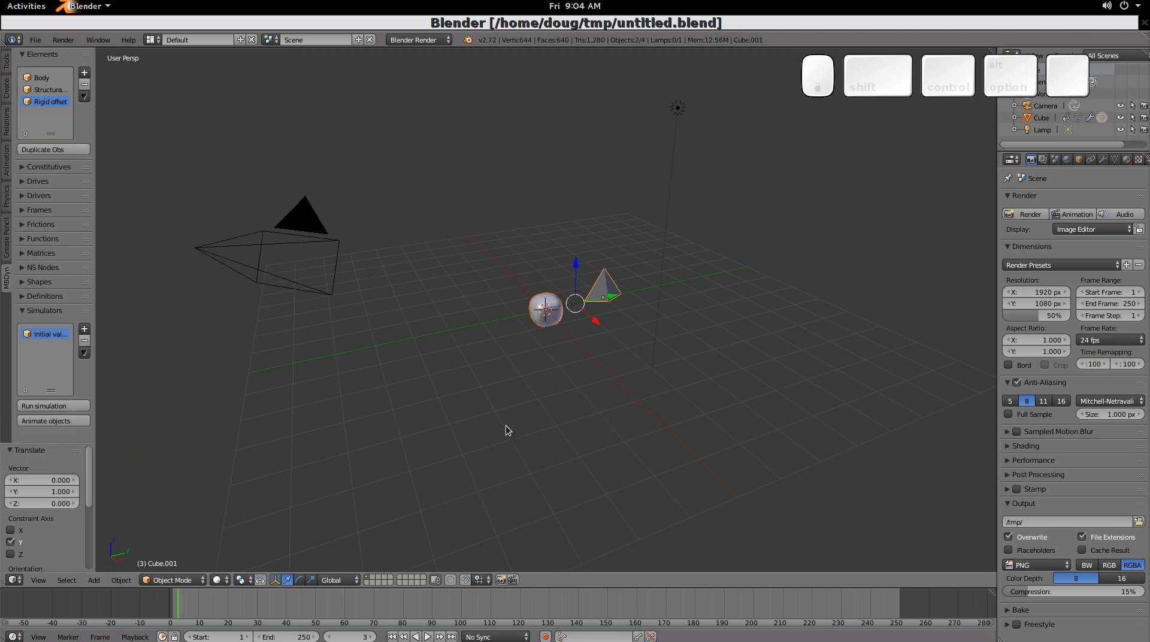
Step: Play back the simulated motion of both objects from the right side view, and stop it
{"action": "key", "text": "KP_1"}
{"action": "key", "text": "KP_3"}
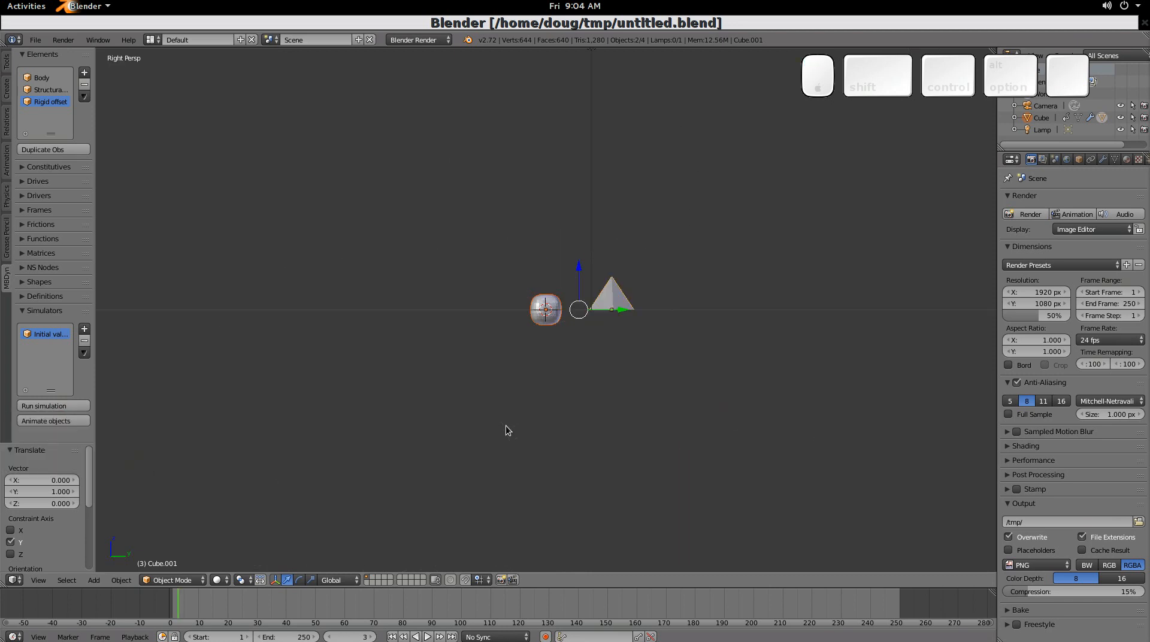
{"action": "key", "text": "alt+a"}
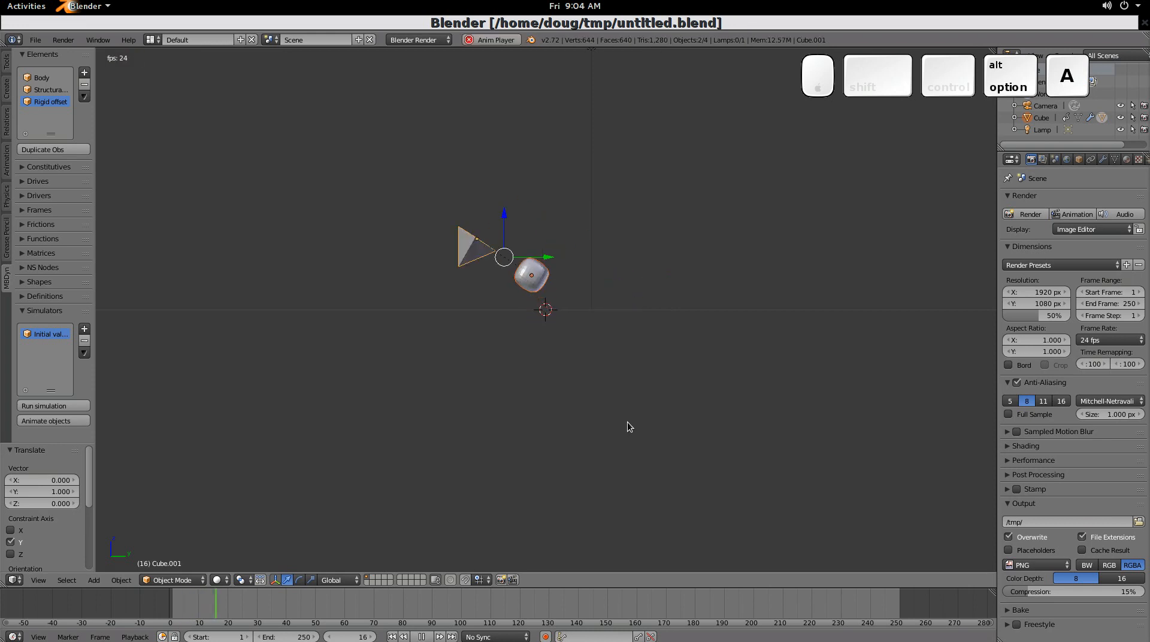
{"action": "key", "text": "Escape"}
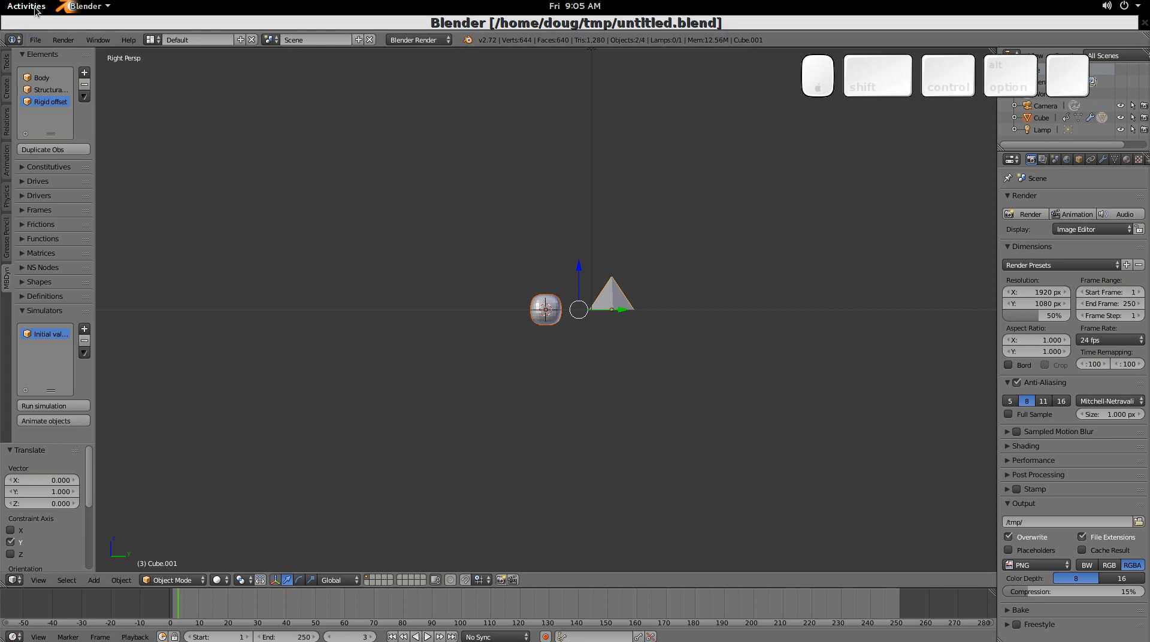
Step: Switch to the Scene.mbd file already open in gedit, look through its label indexes and elements, and close it
{"action": "key", "text": "super"}
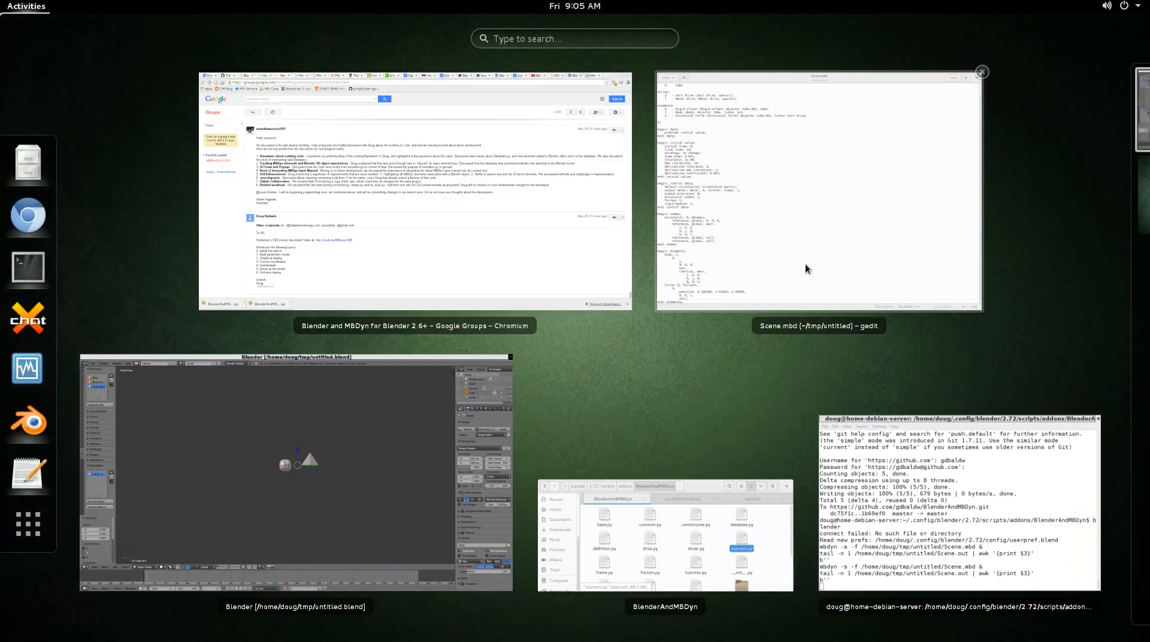
{"action": "left_click", "coordinate": [832, 234]}
{"action": "left_click", "coordinate": [581, 199]}
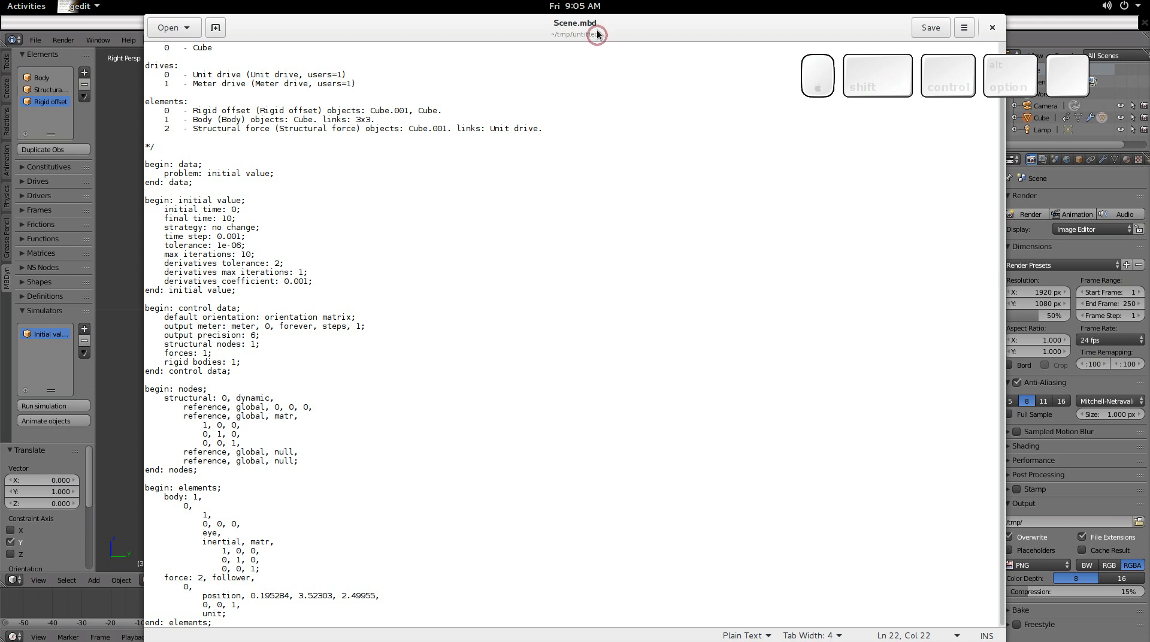
{"action": "left_click_drag", "start_coordinate": [593, 29], "coordinate": [449, 29]}
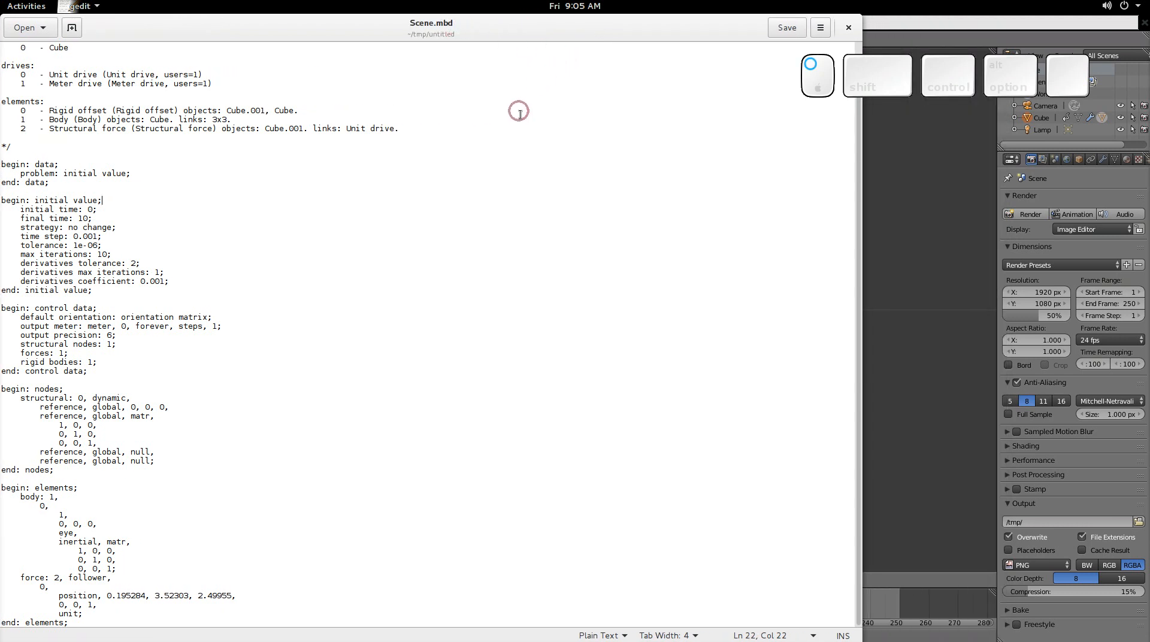
{"action": "left_click", "coordinate": [514, 190]}
{"action": "scroll", "coordinate": [514, 189], "scroll_direction": "up", "scroll_amount": 1}
{"action": "scroll", "coordinate": [514, 189], "scroll_direction": "down", "scroll_amount": 1}
{"action": "scroll", "coordinate": [514, 189], "scroll_direction": "up", "scroll_amount": 1}
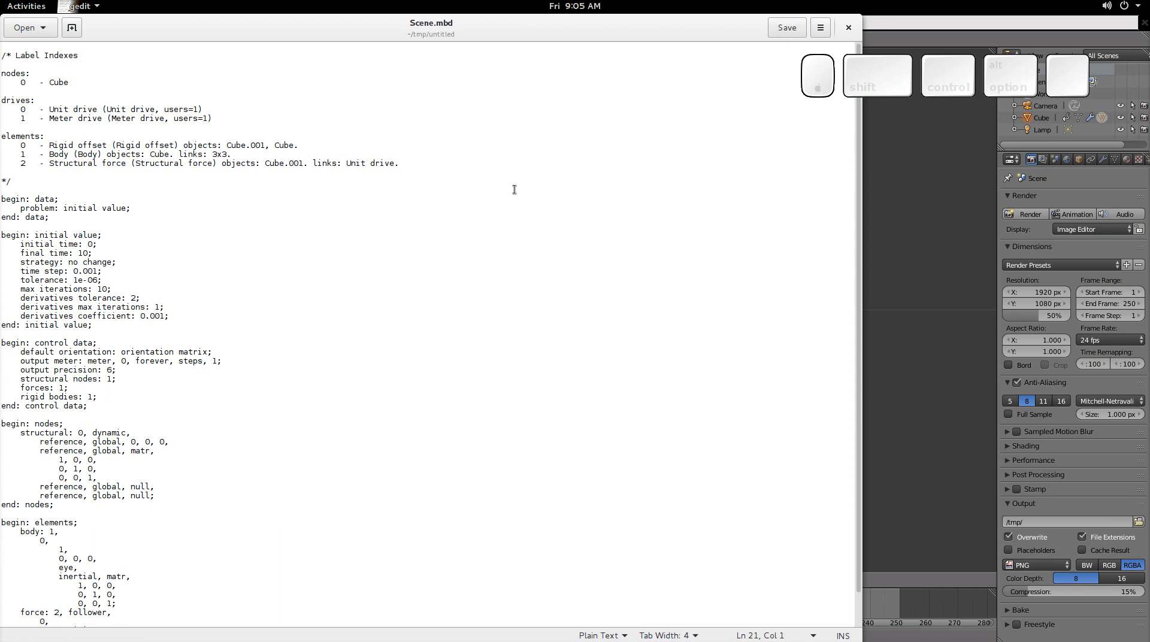
{"action": "scroll", "coordinate": [513, 189], "scroll_direction": "down", "scroll_amount": 1}
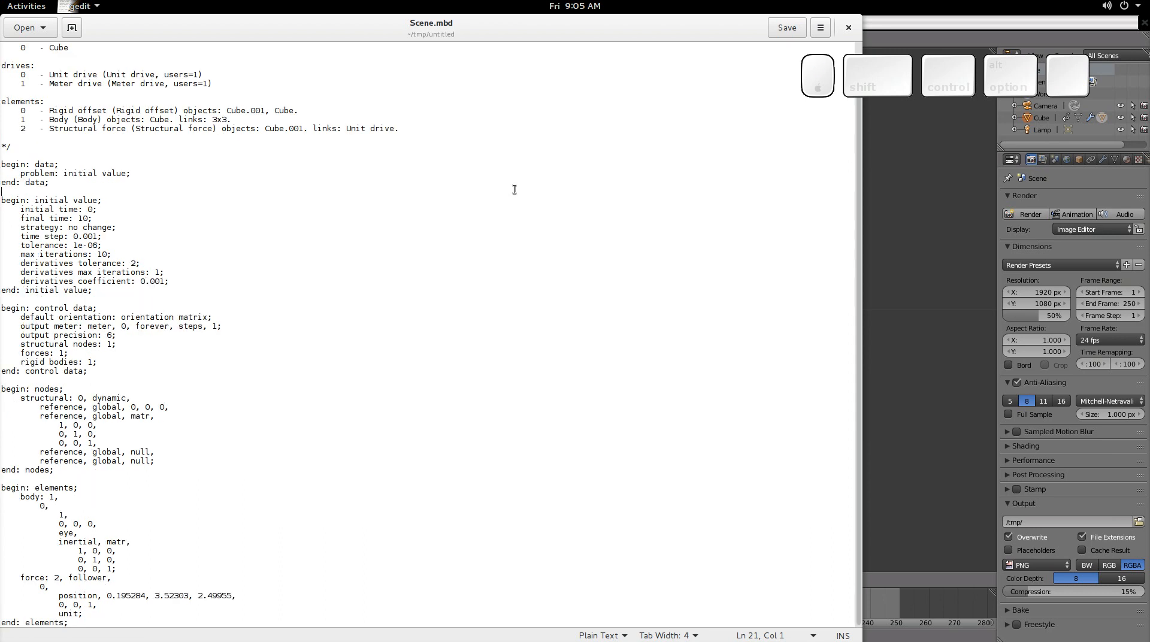
{"action": "left_click_drag", "start_coordinate": [355, 30], "coordinate": [495, 30]}
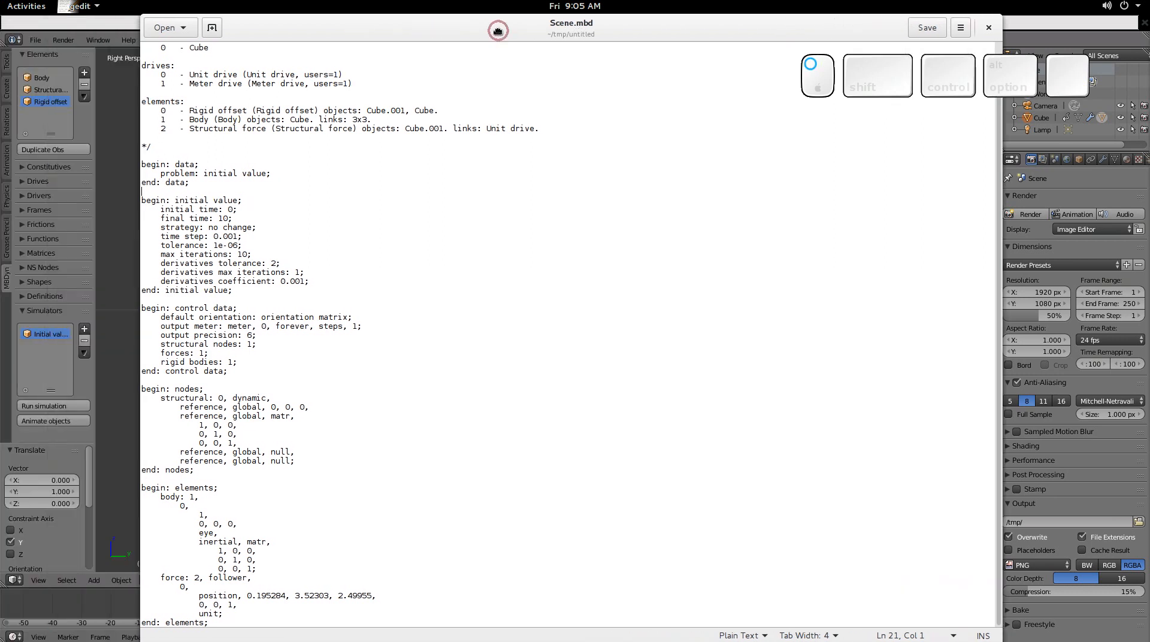
{"action": "left_click", "coordinate": [494, 73]}
{"action": "left_click", "coordinate": [988, 27]}
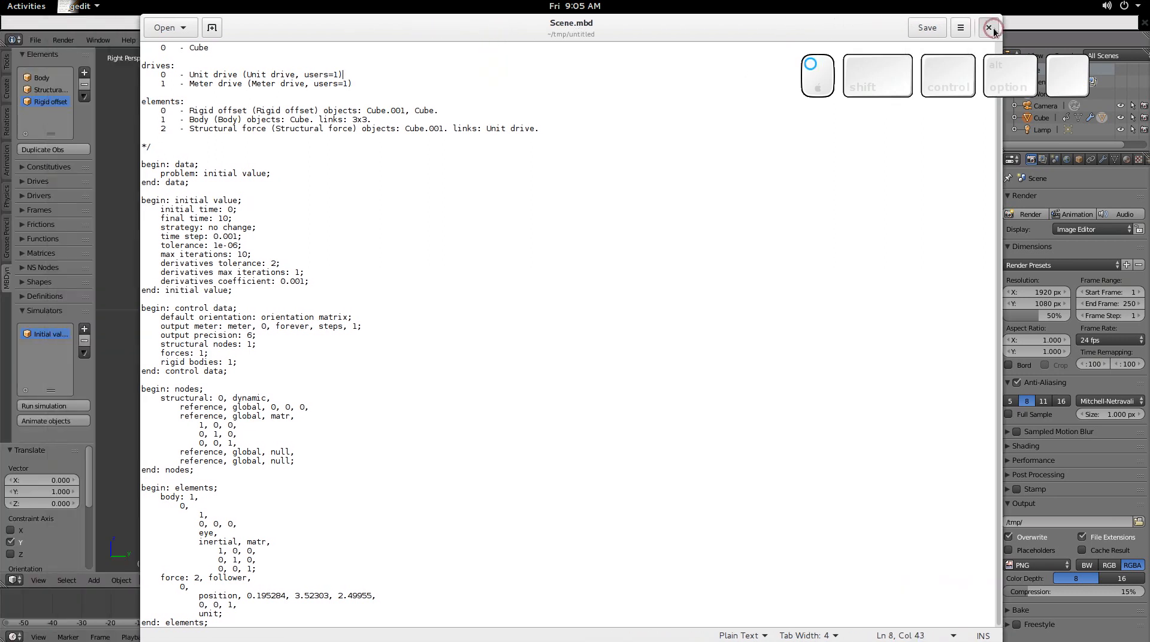
Step: Switch to the file manager and open Scene.mbd from the tmp/untitled folder in gedit
{"action": "left_click", "coordinate": [36, 7]}
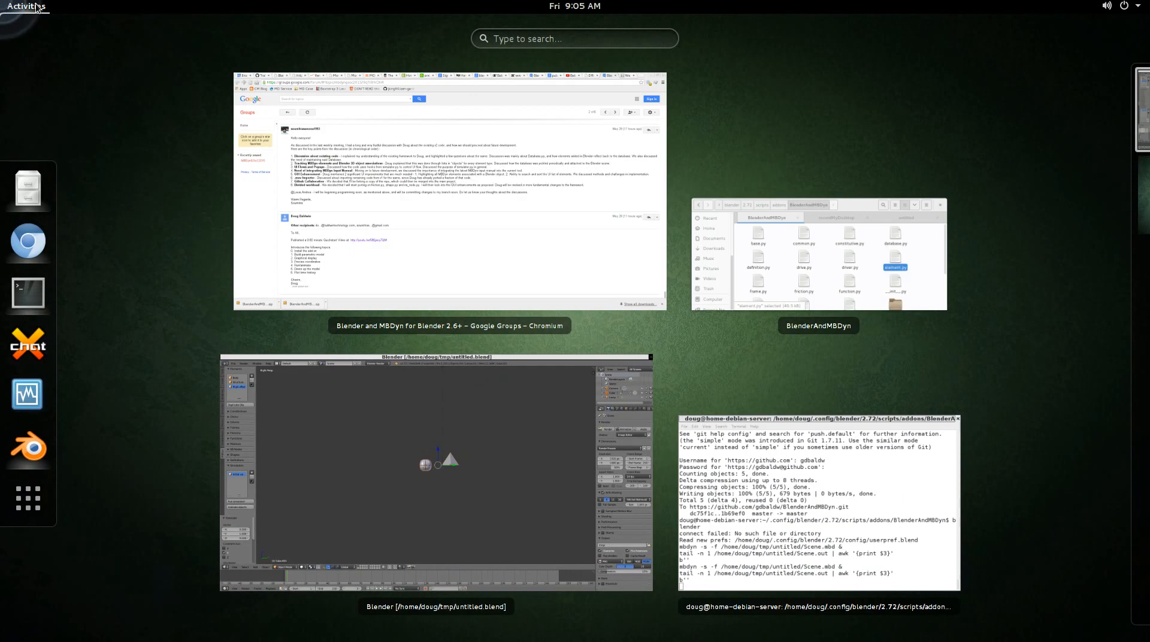
{"action": "left_click", "coordinate": [860, 266]}
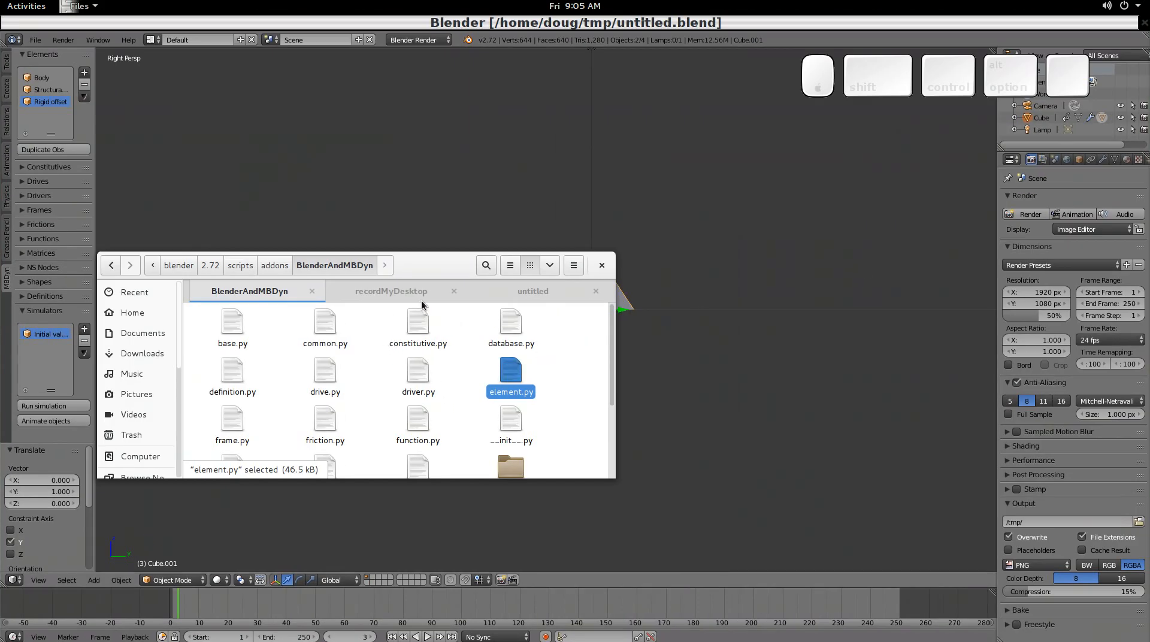
{"action": "left_click", "coordinate": [530, 291]}
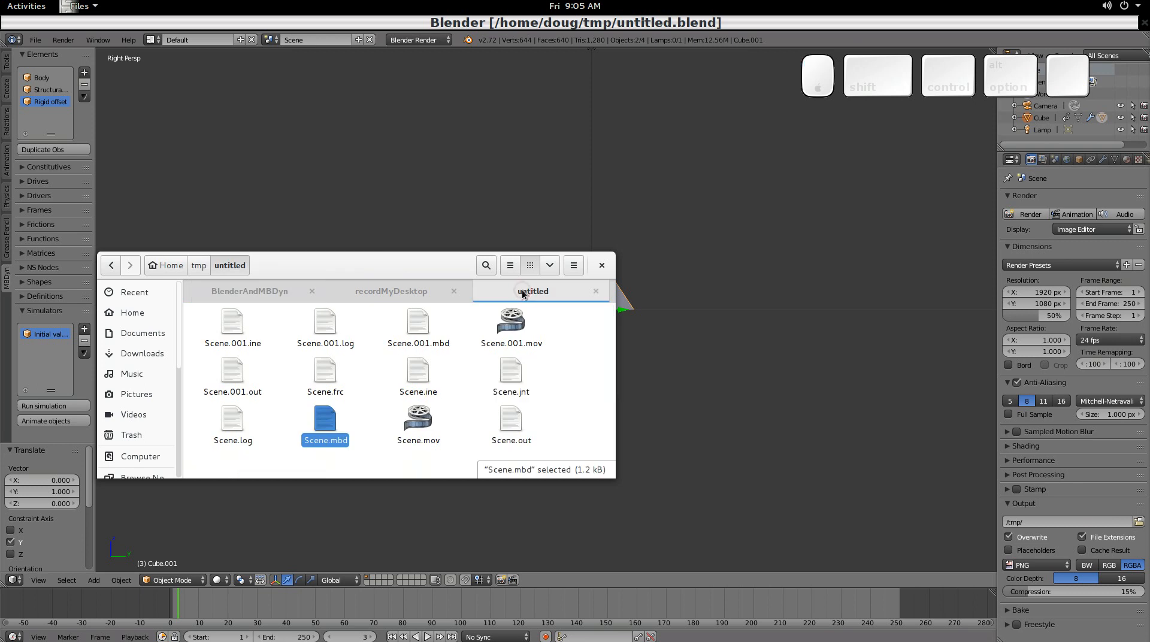
{"action": "right_click", "coordinate": [326, 424]}
{"action": "left_click", "coordinate": [380, 190]}
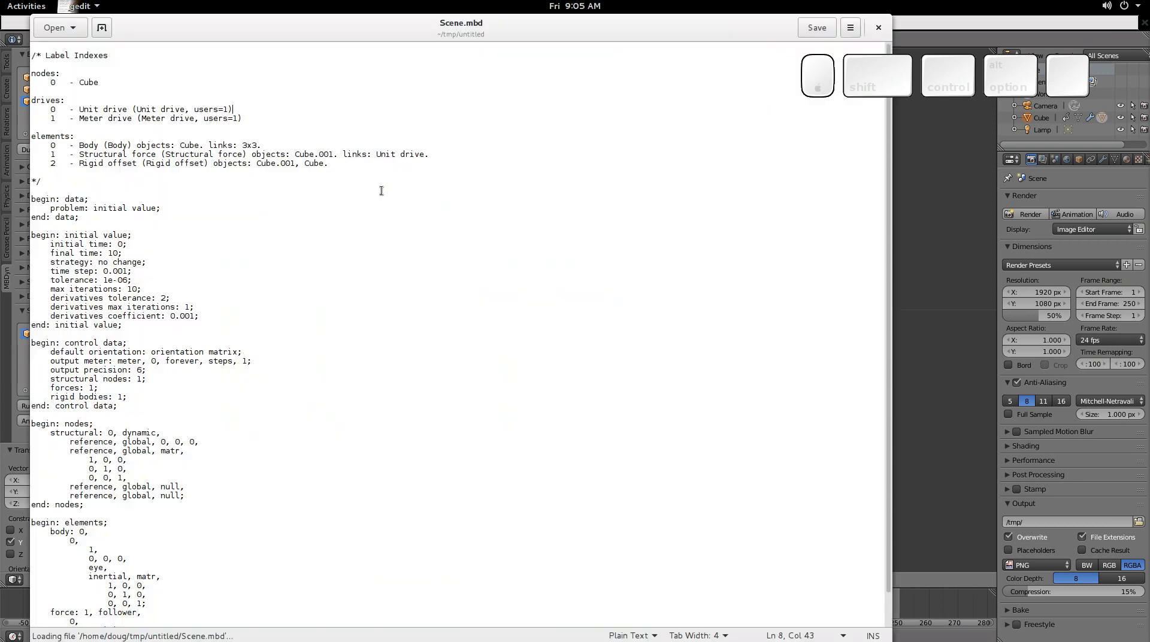
Step: Examine the Scene.mbd input file, highlighting the label indexes comment, the initial value block and the control data block in turn
{"action": "left_click", "coordinate": [343, 297]}
{"action": "scroll", "coordinate": [343, 296], "scroll_direction": "down", "scroll_amount": 1}
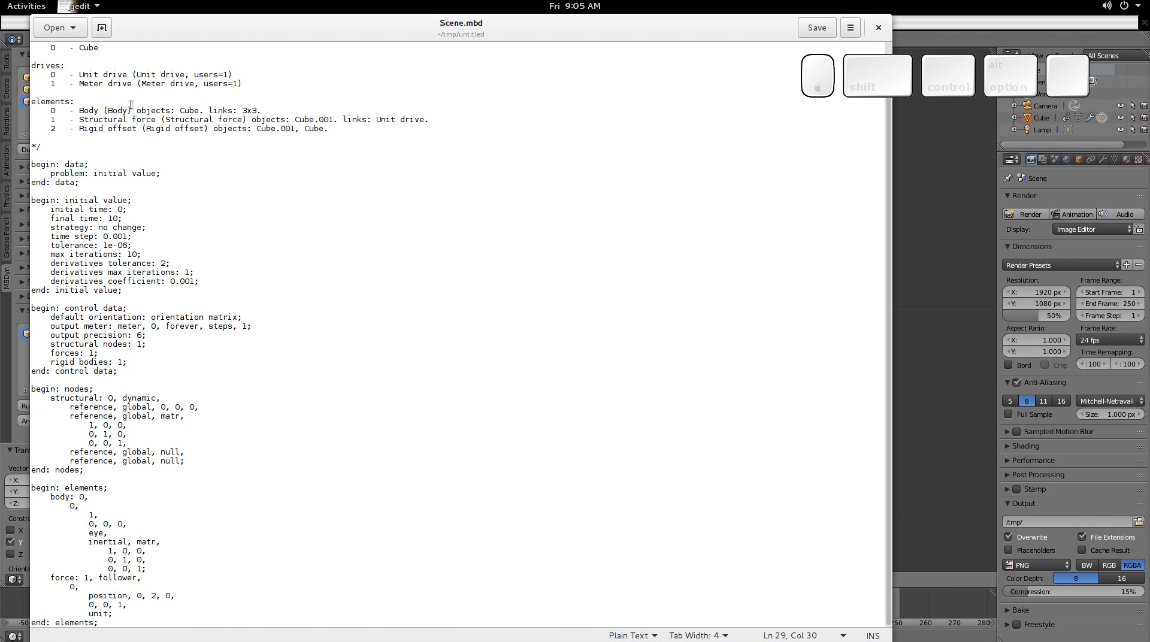
{"action": "scroll", "coordinate": [116, 111], "scroll_direction": "up", "scroll_amount": 1}
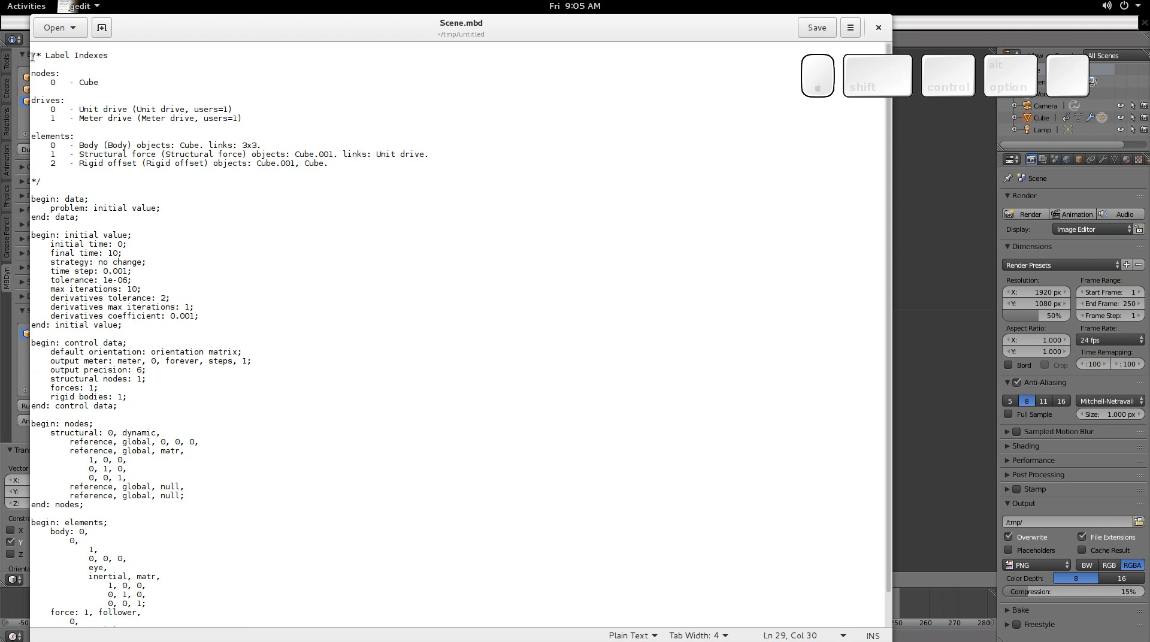
{"action": "left_click_drag", "start_coordinate": [30, 55], "coordinate": [133, 183]}
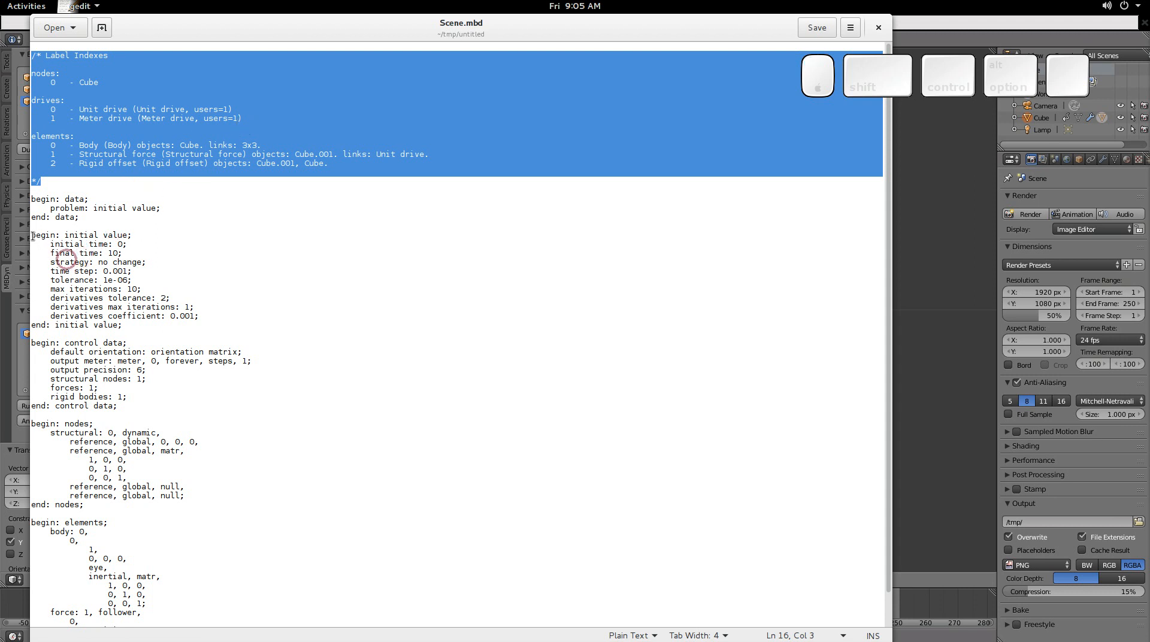
{"action": "left_click_drag", "start_coordinate": [31, 236], "coordinate": [170, 326]}
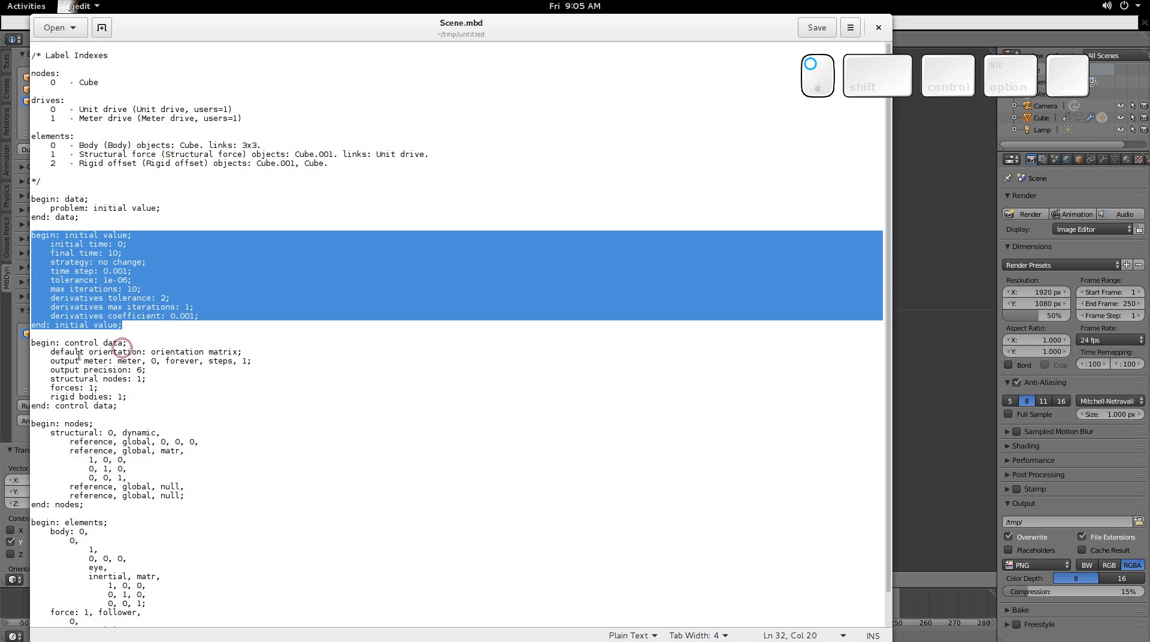
{"action": "left_click_drag", "start_coordinate": [27, 342], "coordinate": [151, 407]}
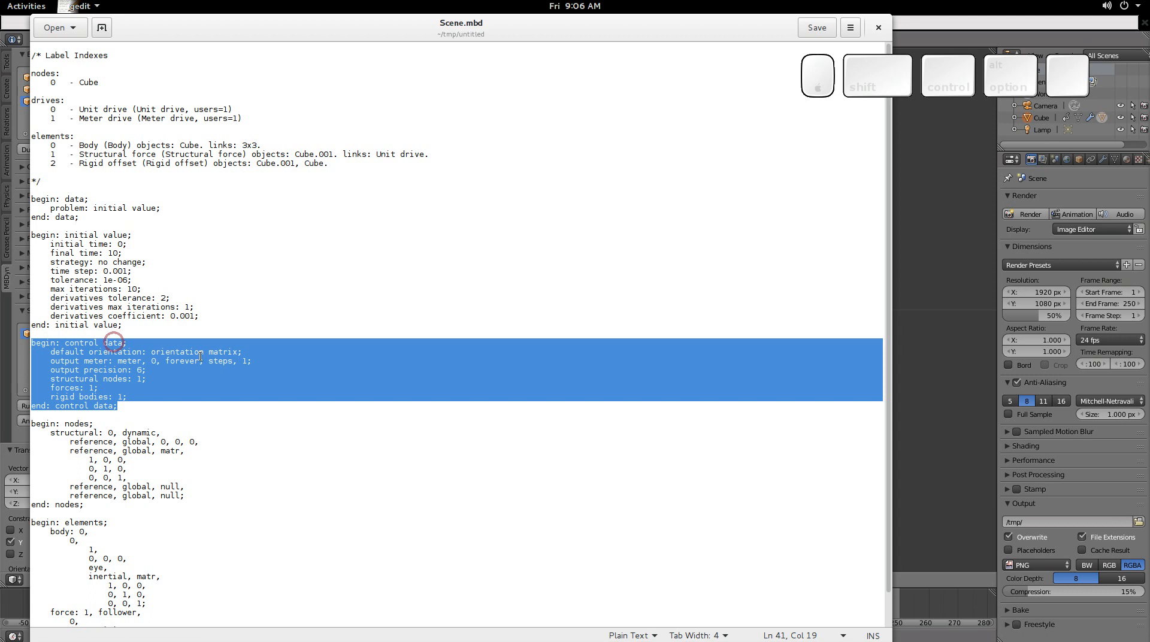
Step: Maximize the gedit window and highlight the whole nodes block of Scene.mbd for reading
{"action": "left_click_drag", "start_coordinate": [201, 28], "coordinate": [374, 54]}
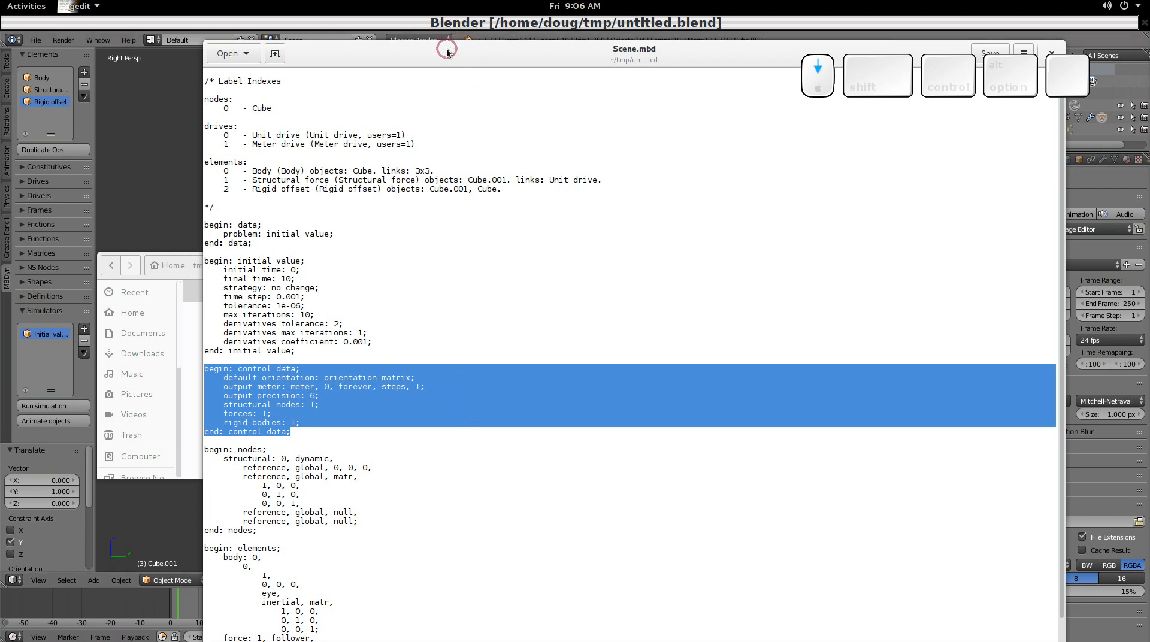
{"action": "mouse_move", "coordinate": [445, 43]}
{"action": "left_mouse_down"}
{"action": "mouse_move", "coordinate": [442, 25]}
{"action": "mouse_move", "coordinate": [436, 35]}
{"action": "left_mouse_up"}
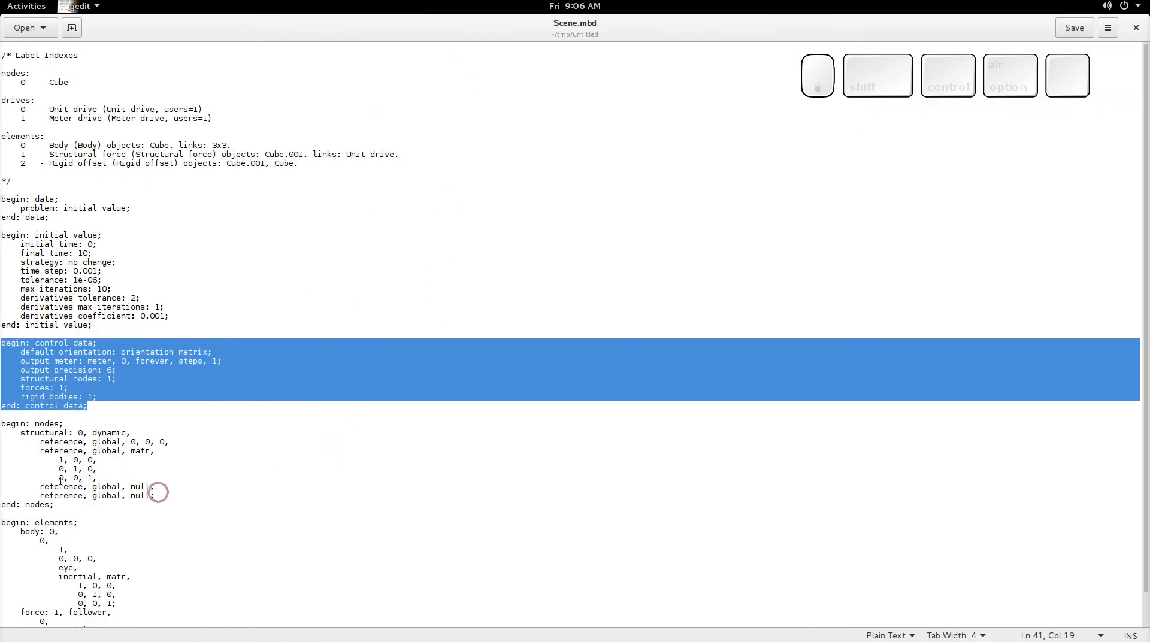
{"action": "left_click", "coordinate": [2, 425]}
{"action": "left_click_drag", "start_coordinate": [2, 425], "coordinate": [144, 512]}
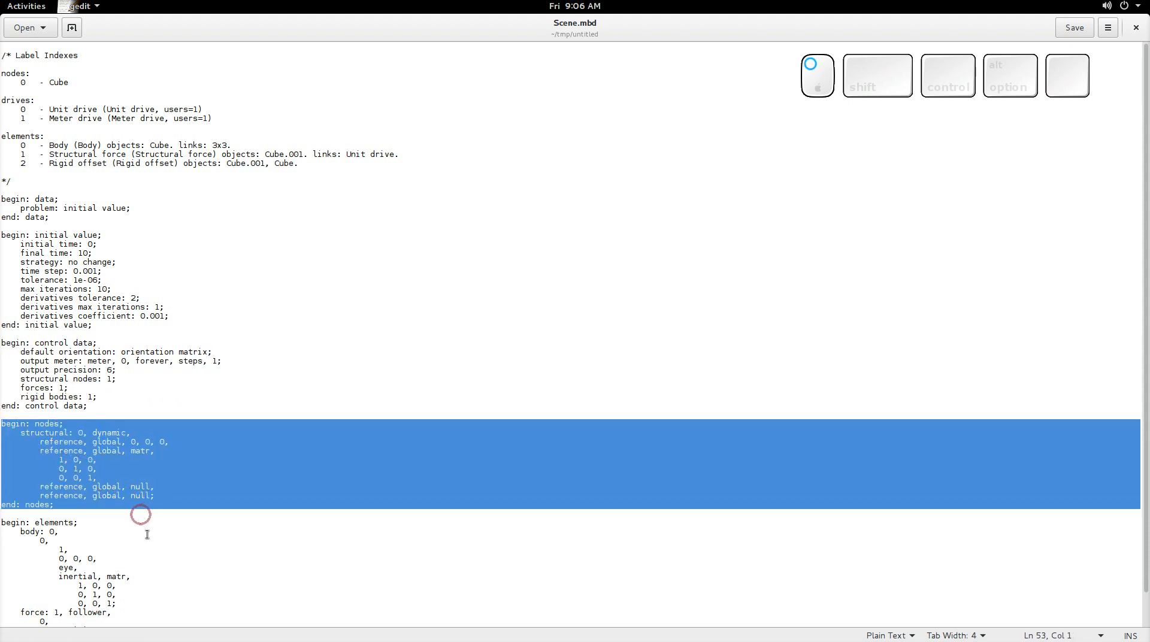
Step: Examine the elements block of Scene.mbd, highlighting the follower force element with its position offset, and clear the highlight
{"action": "left_click", "coordinate": [165, 539]}
{"action": "scroll", "coordinate": [165, 538], "scroll_direction": "down", "scroll_amount": 1}
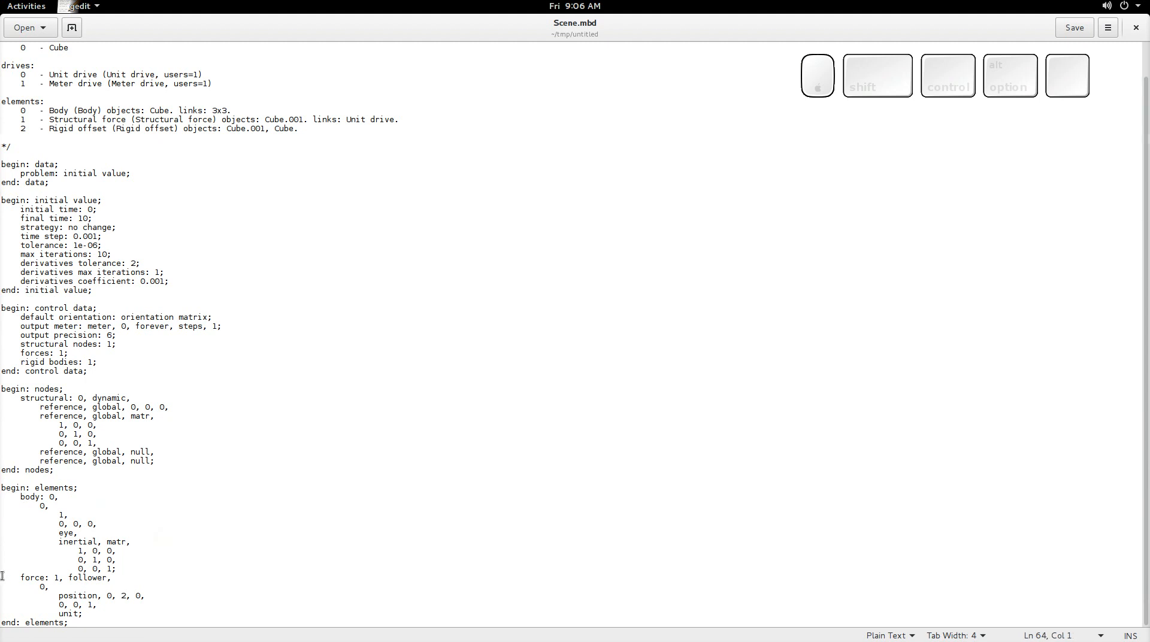
{"action": "left_click_drag", "start_coordinate": [2, 576], "coordinate": [151, 612]}
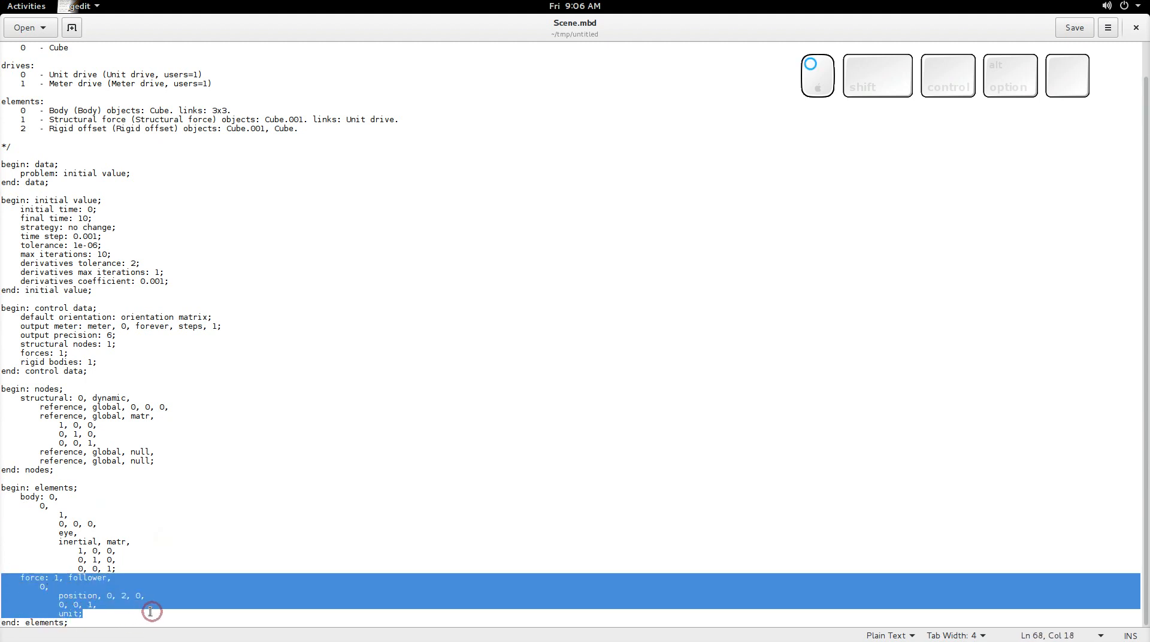
{"action": "left_click", "coordinate": [122, 596]}
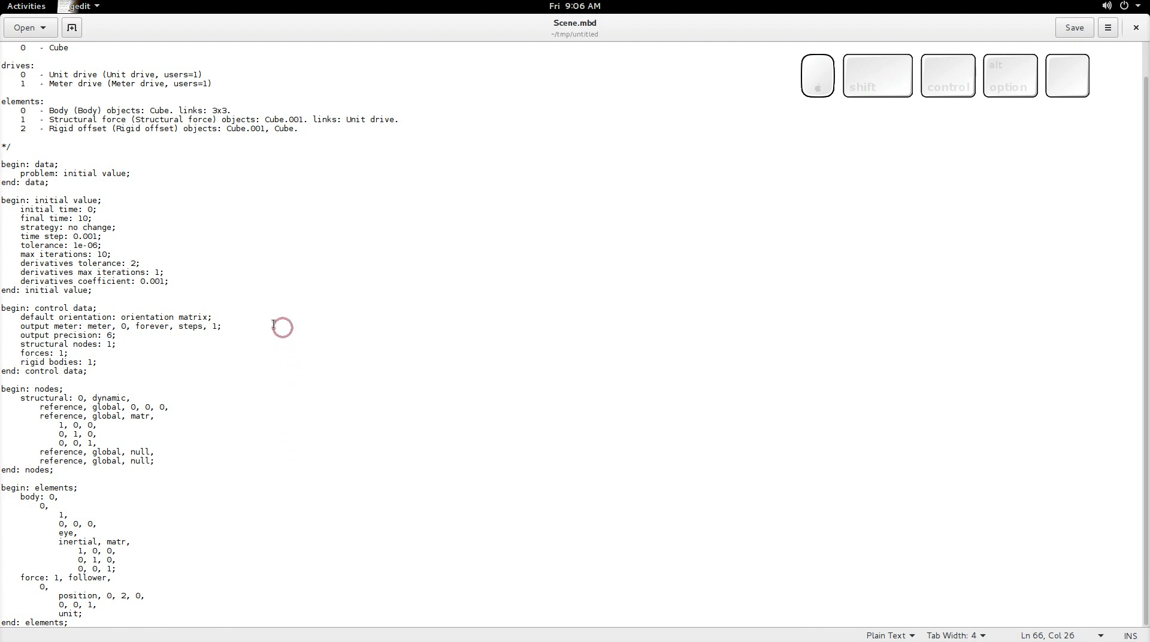
{"action": "key", "text": "Escape"}
{"action": "left_click", "coordinate": [23, 9]}
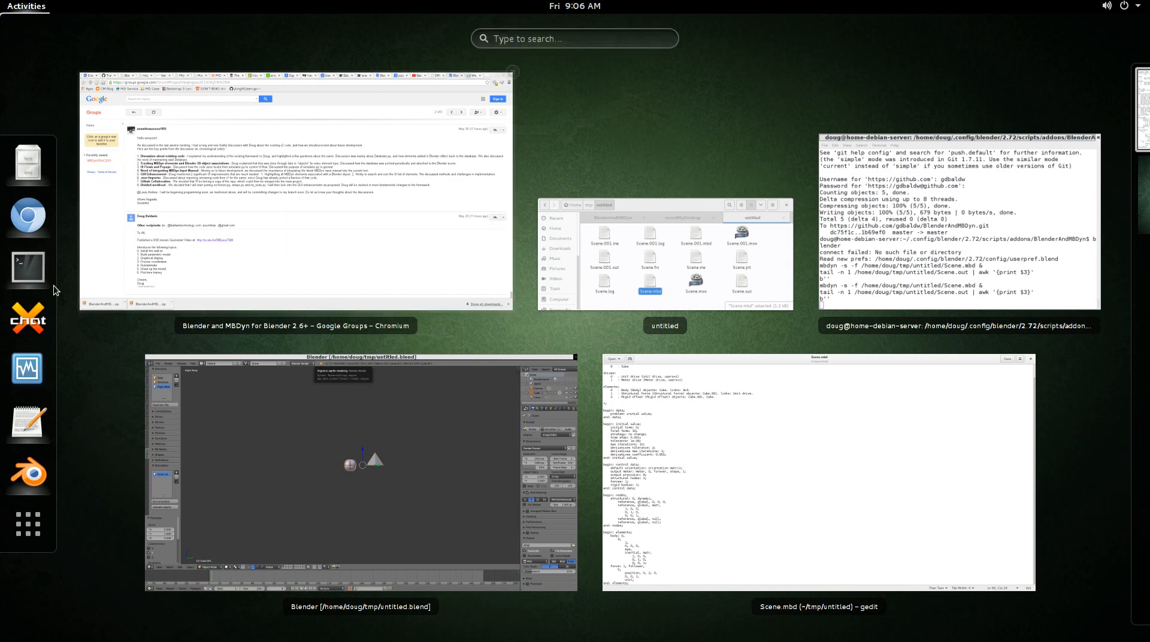
{"action": "left_click", "coordinate": [43, 12]}
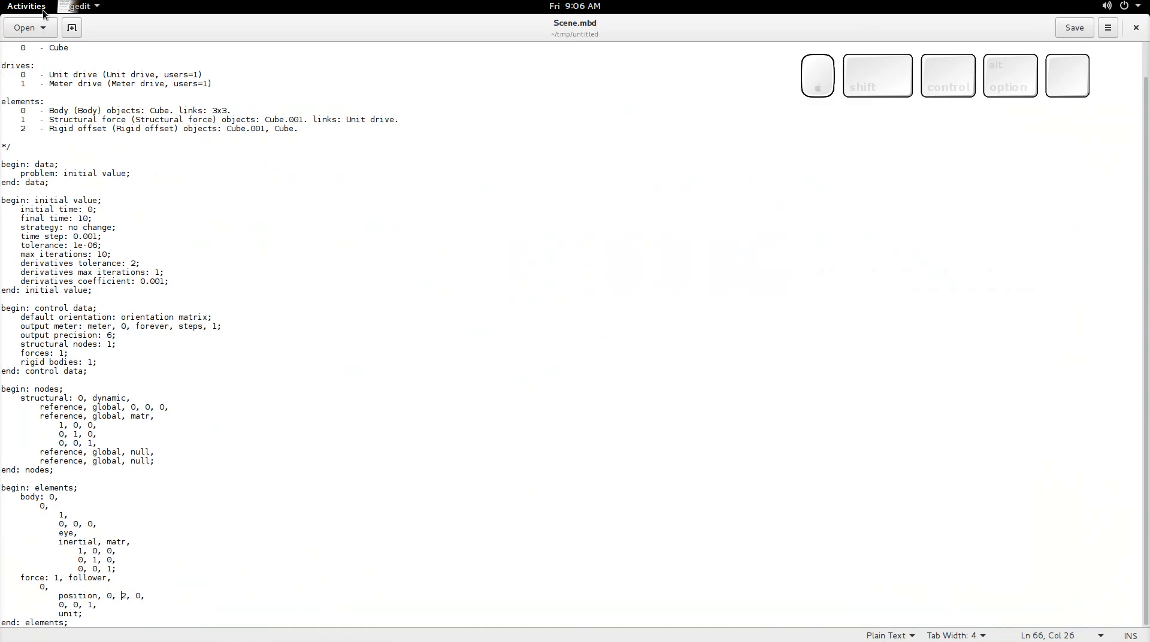
{"action": "key", "text": "ctrl+alt"}
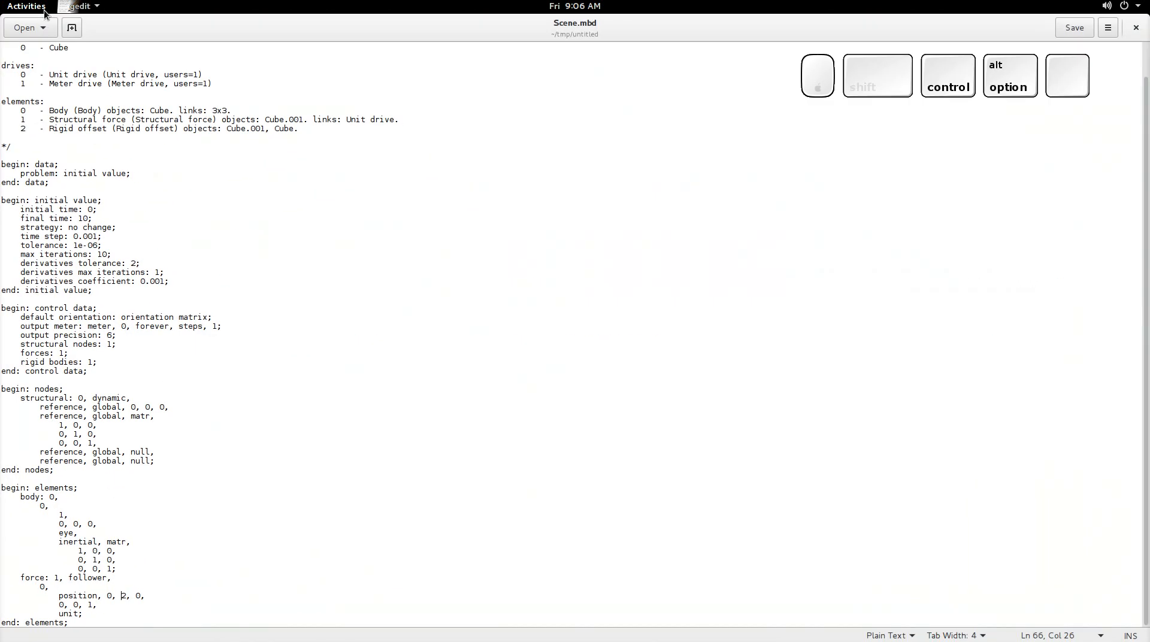